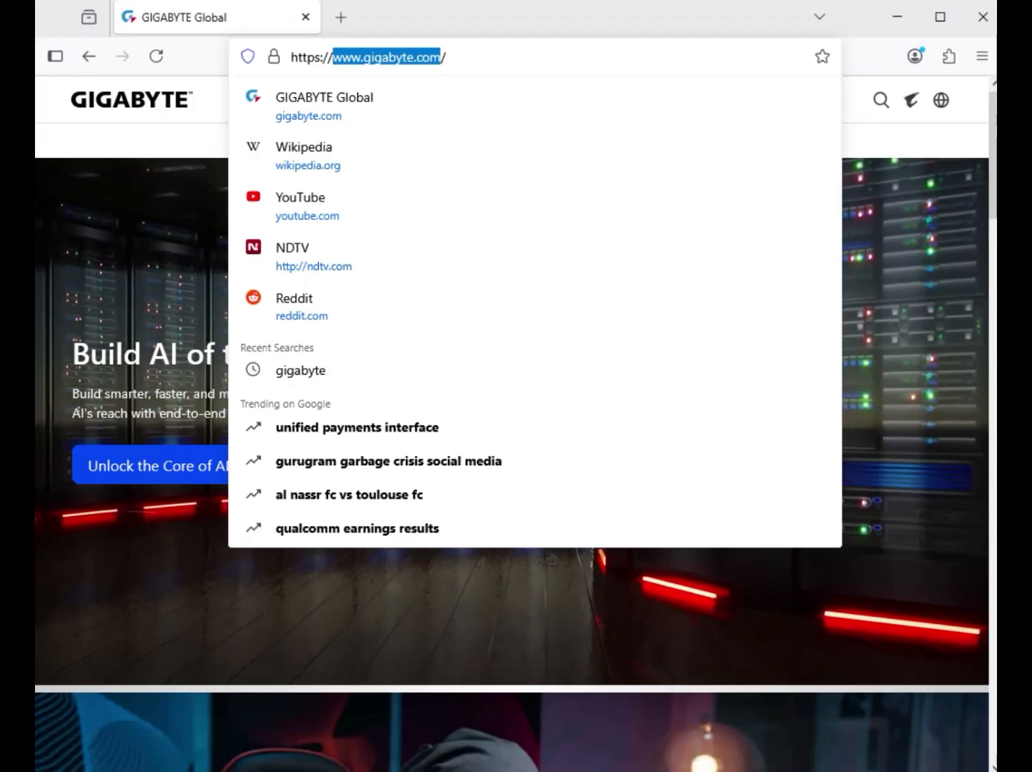
Search the GIGABYTE website for the motherboard model B660M GAMING AC DDR4.
{"action": "key", "text": "Escape"}
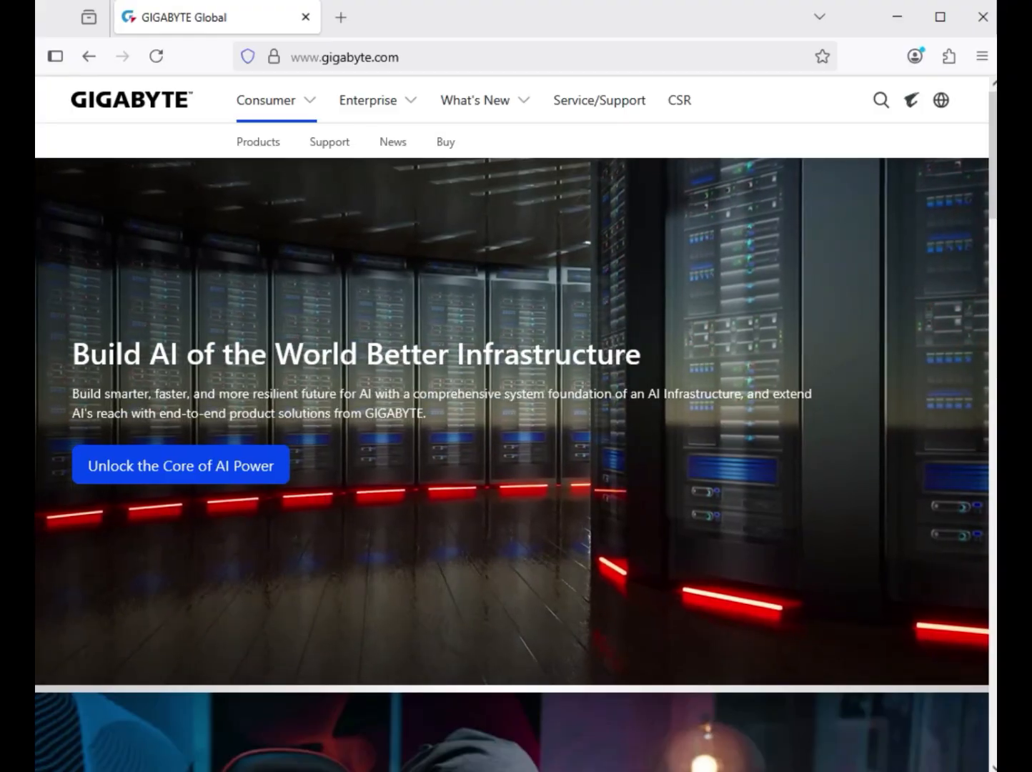
{"action": "left_click", "coordinate": [882, 100]}
{"action": "type", "text": "B660M GAMING AC DDR4"}
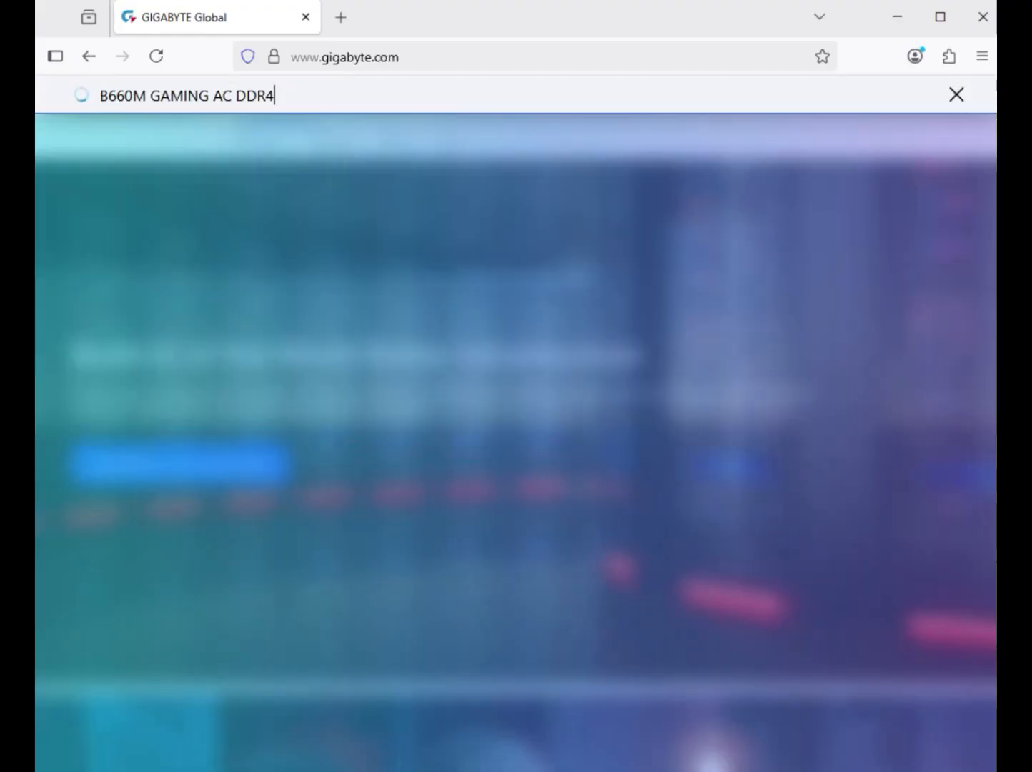
{"action": "key", "text": "Return"}
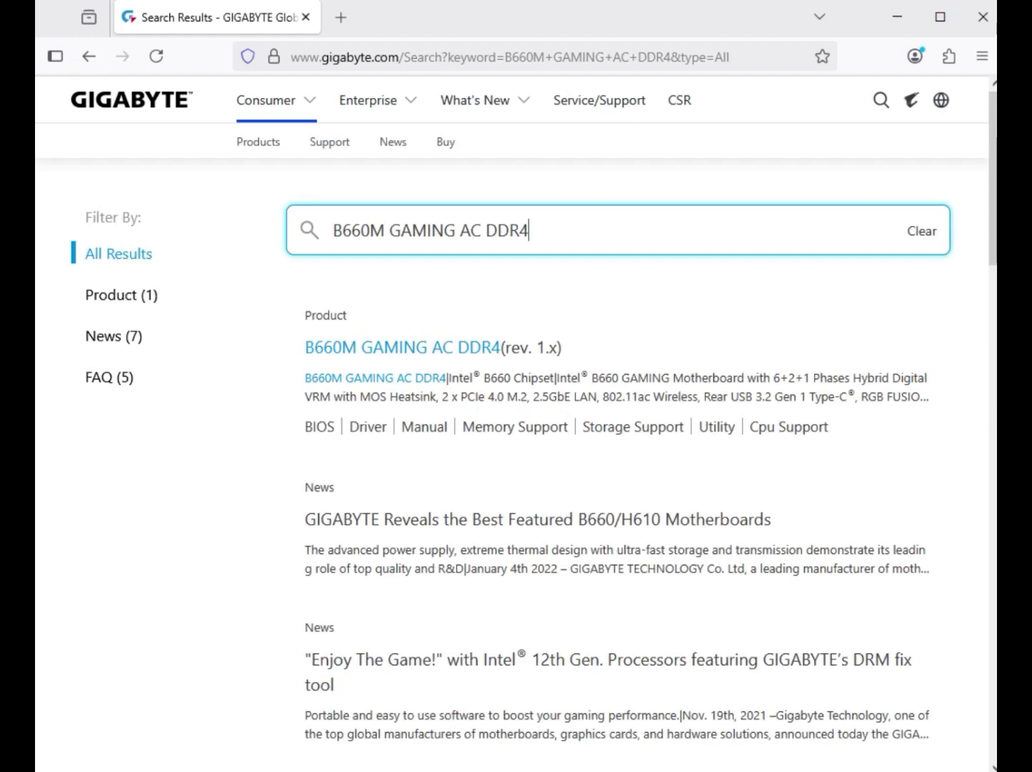
Filter the search results to products and open the support page of the B660M GAMING AC DDR4 (rev. 1.x).
{"action": "left_click", "coordinate": [158, 295]}
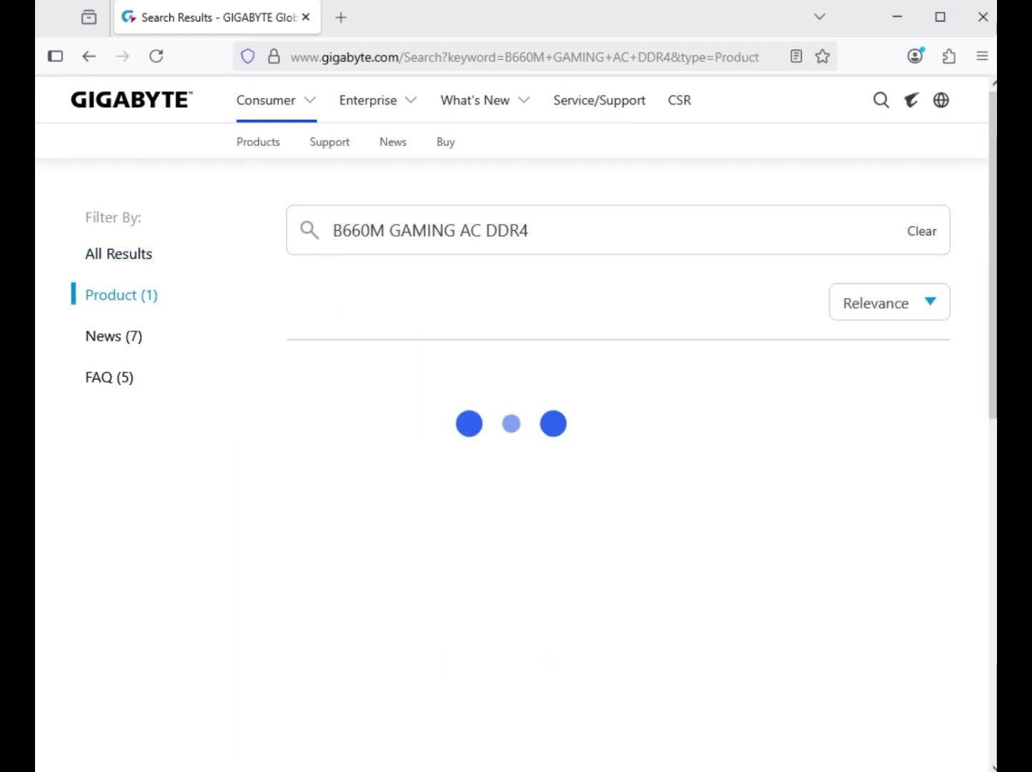
{"action": "triple_click", "coordinate": [158, 295]}
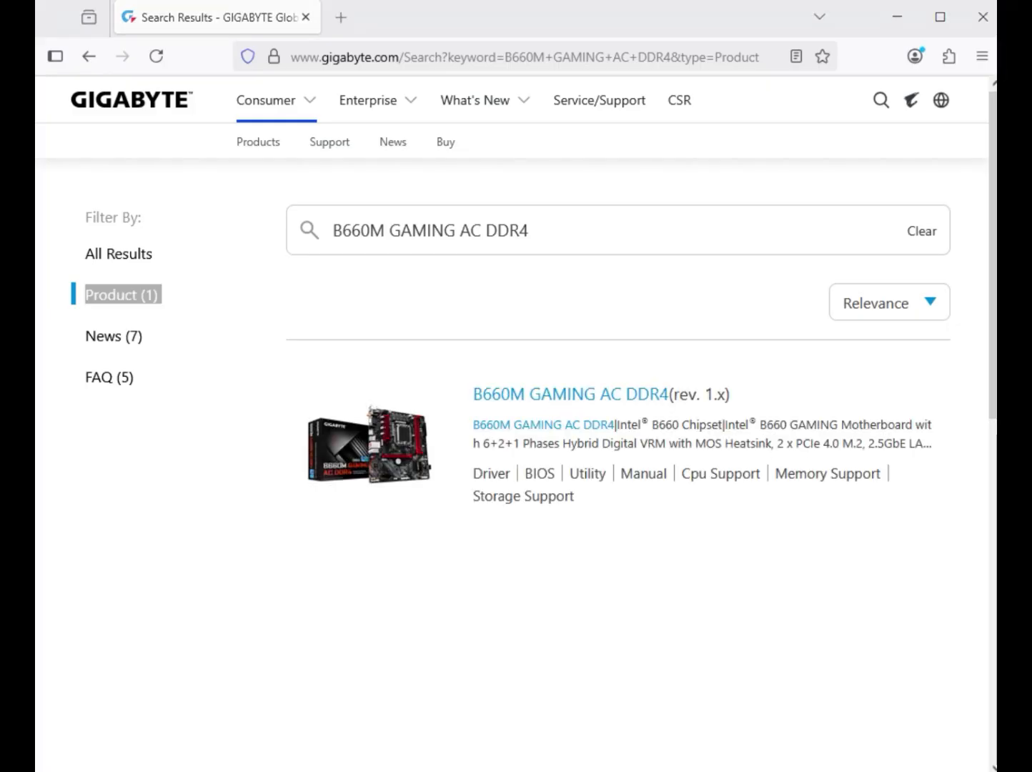
{"action": "left_click", "coordinate": [571, 395]}
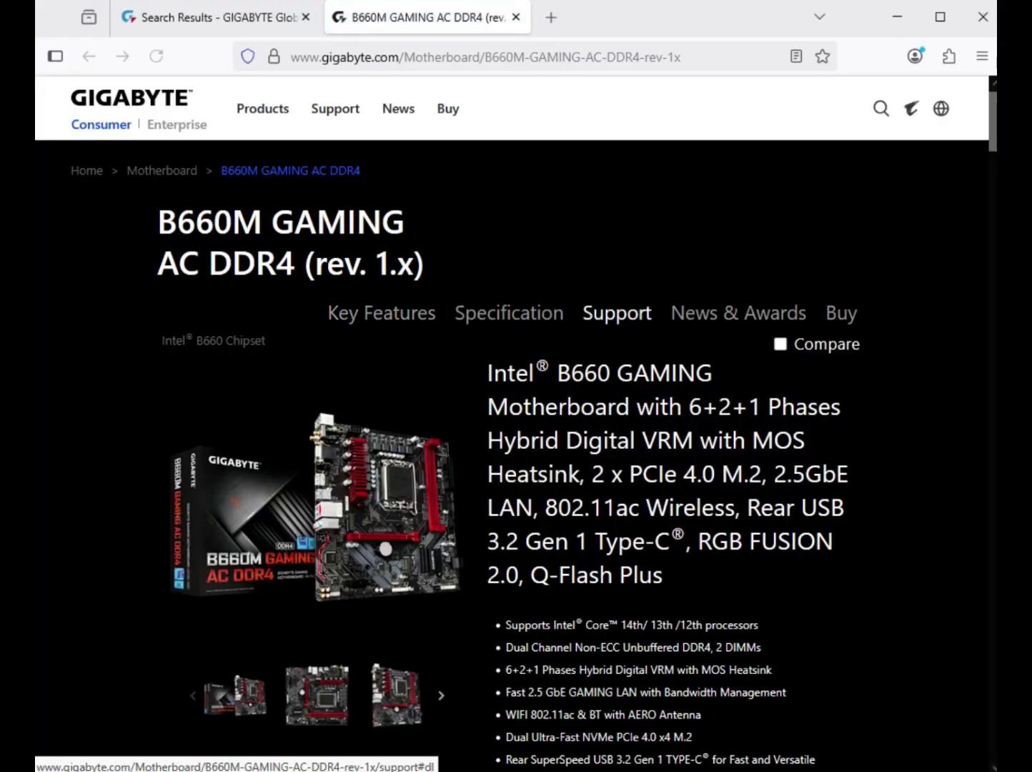
{"action": "left_click", "coordinate": [617, 313]}
{"action": "left_click_drag", "start_coordinate": [582, 313], "coordinate": [645, 313]}
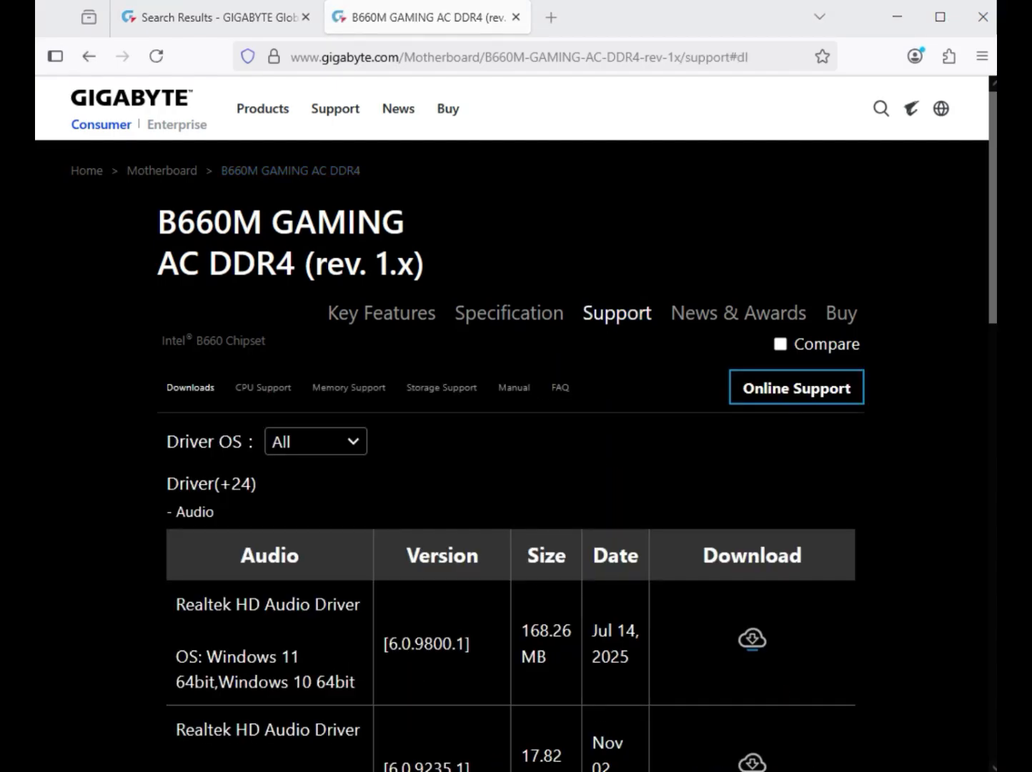
Set the driver operating system to Windows 11 64bit and download the Realtek HD Audio Driver version 6.0.9800.1.
{"action": "left_click", "coordinate": [316, 442]}
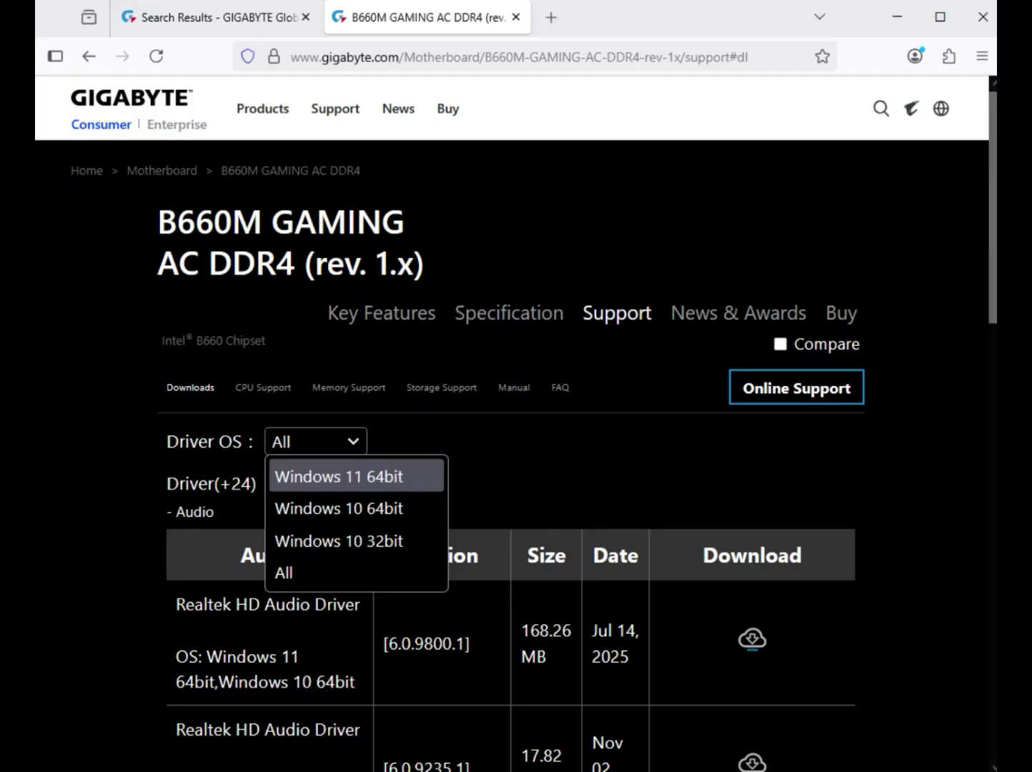
{"action": "key", "text": "Return"}
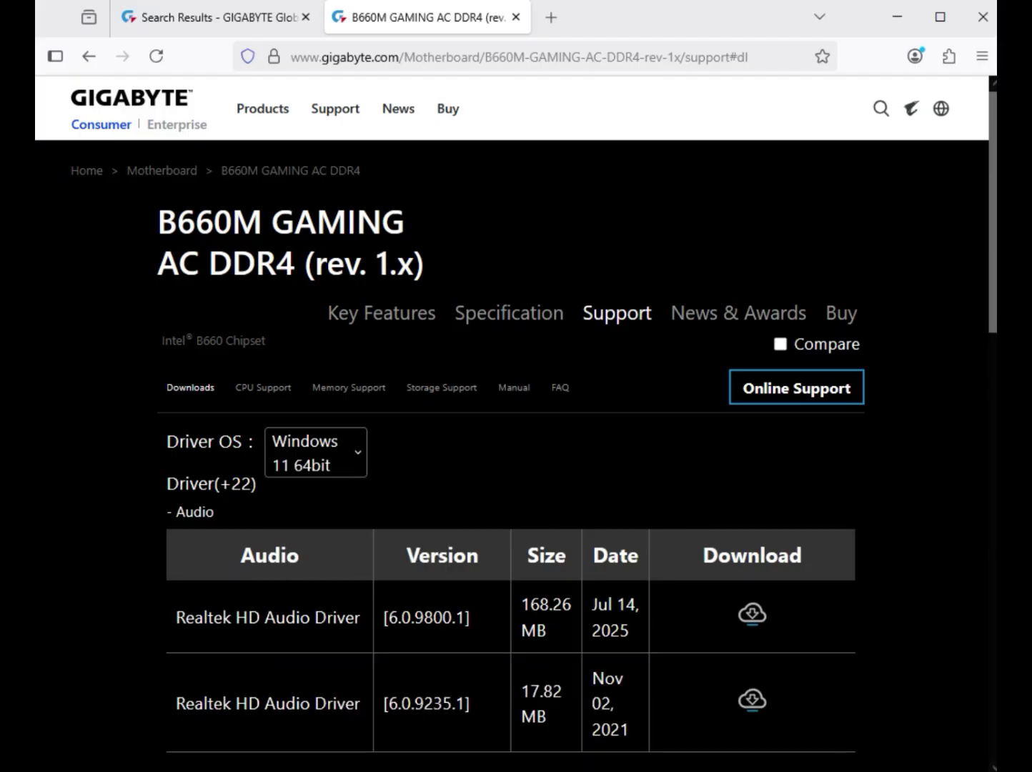
{"action": "left_click_drag", "start_coordinate": [237, 617], "coordinate": [365, 617]}
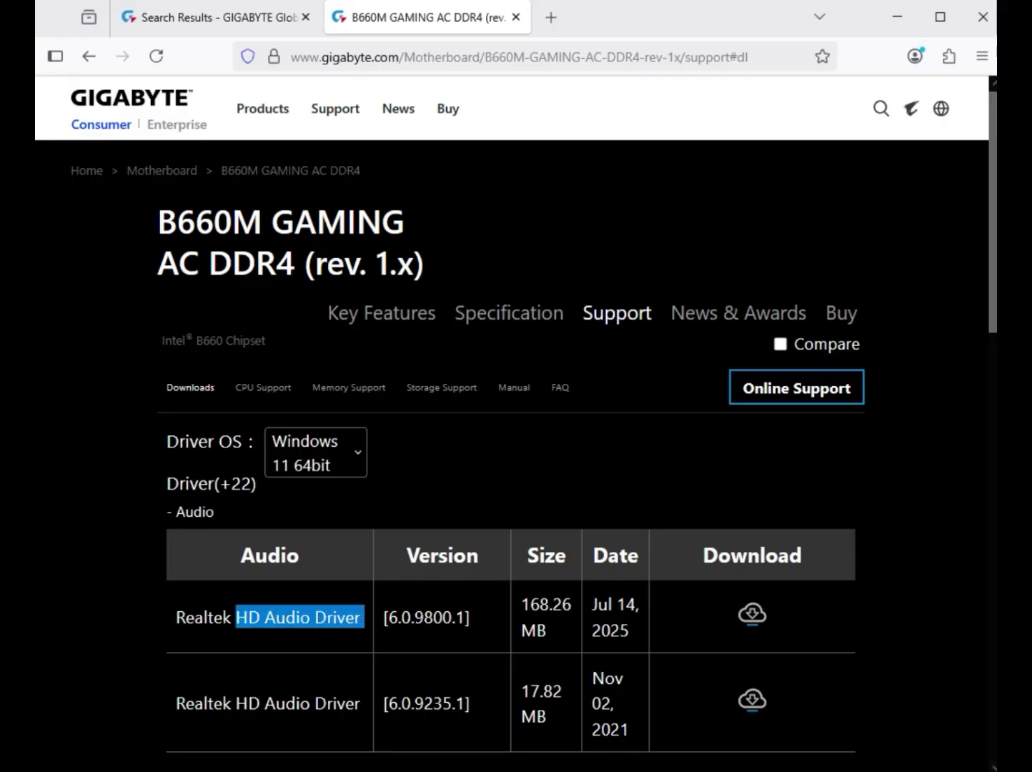
{"action": "left_click", "coordinate": [752, 614]}
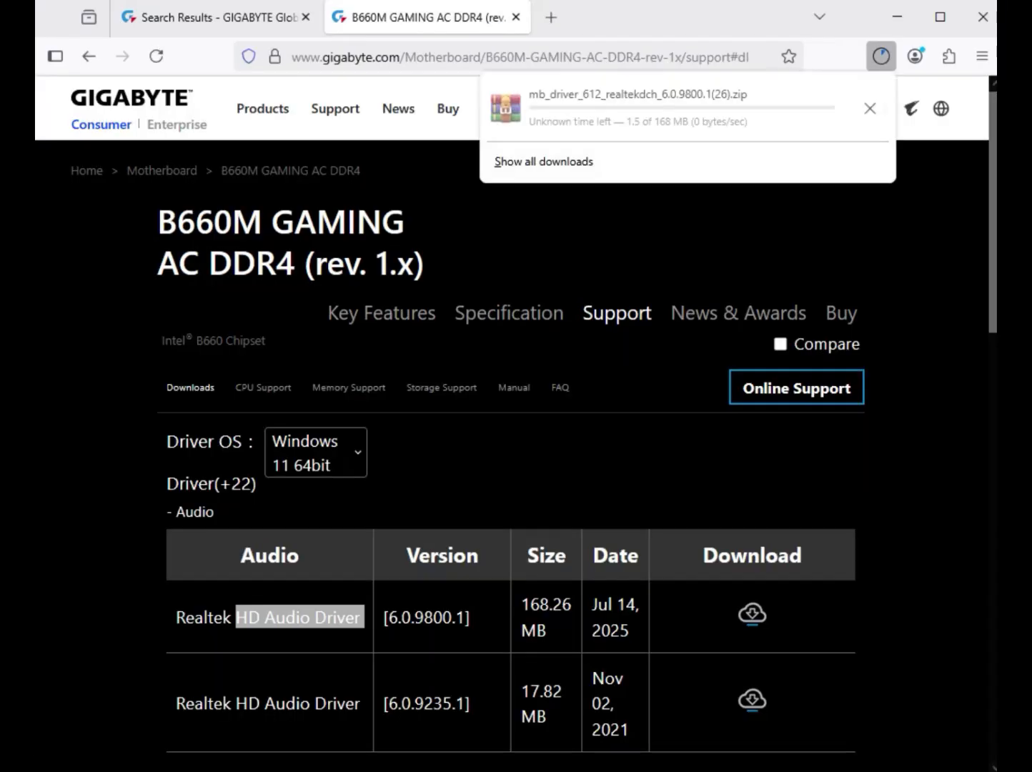
Expand the Chipset drivers and download the Intel Serial I/O driver dated Mar 03, 2025.
{"action": "scroll", "coordinate": [501, 429], "scroll_direction": "down", "scroll_amount": 6}
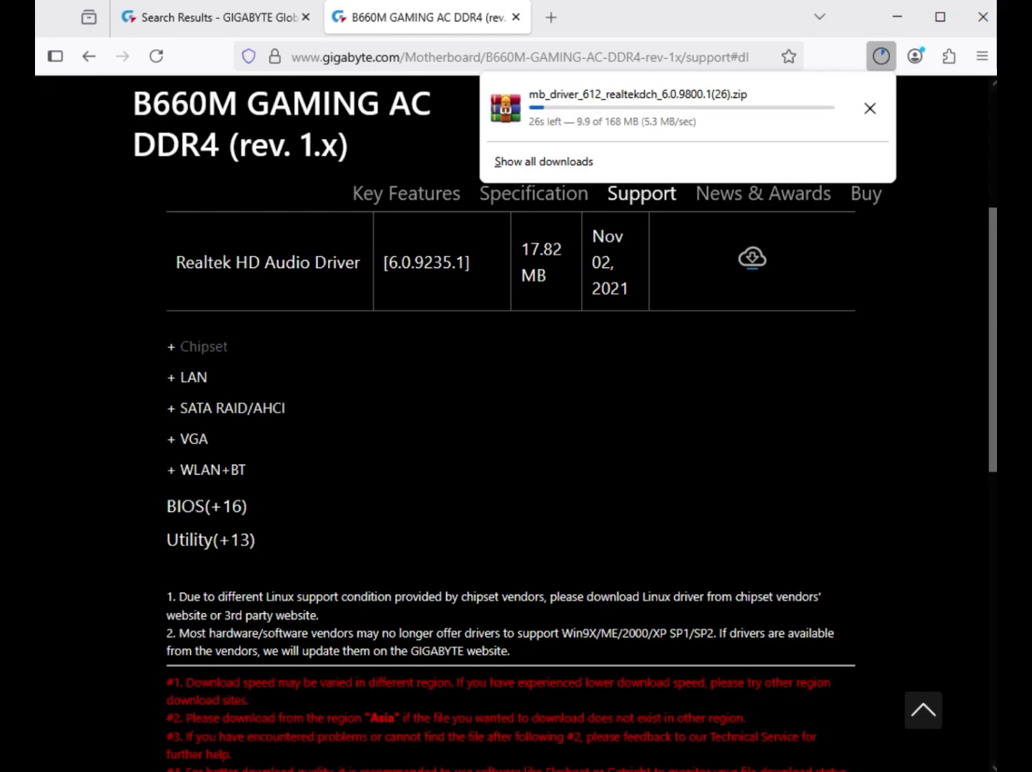
{"action": "left_click", "coordinate": [202, 347]}
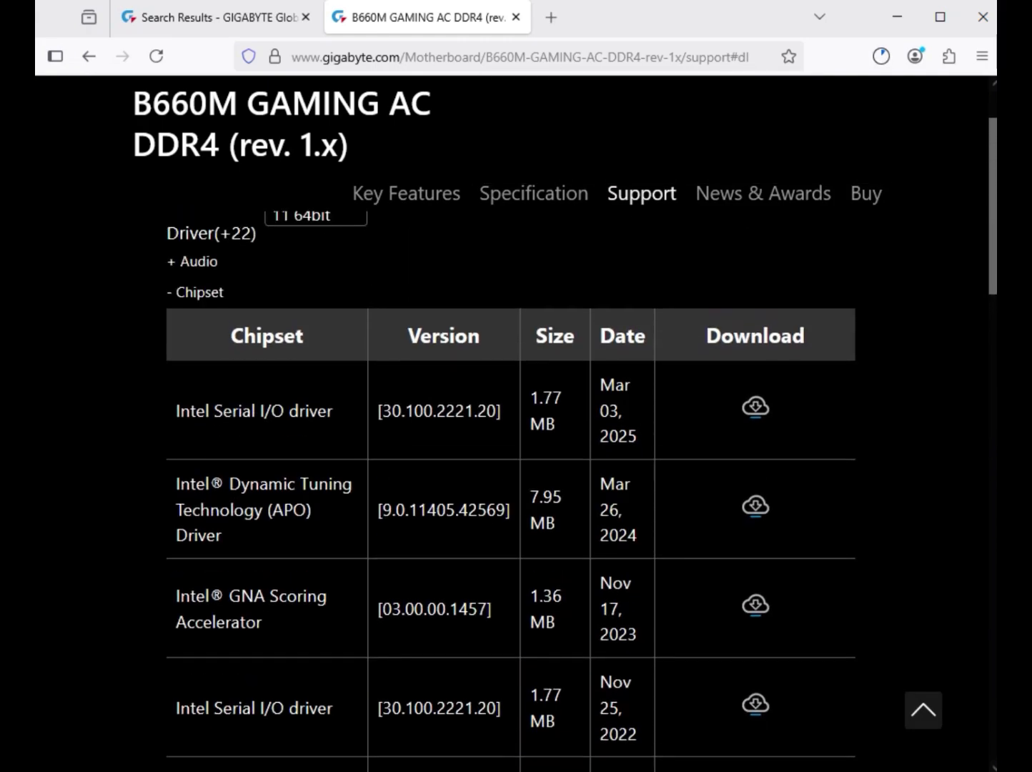
{"action": "left_click_drag", "start_coordinate": [180, 411], "coordinate": [337, 411]}
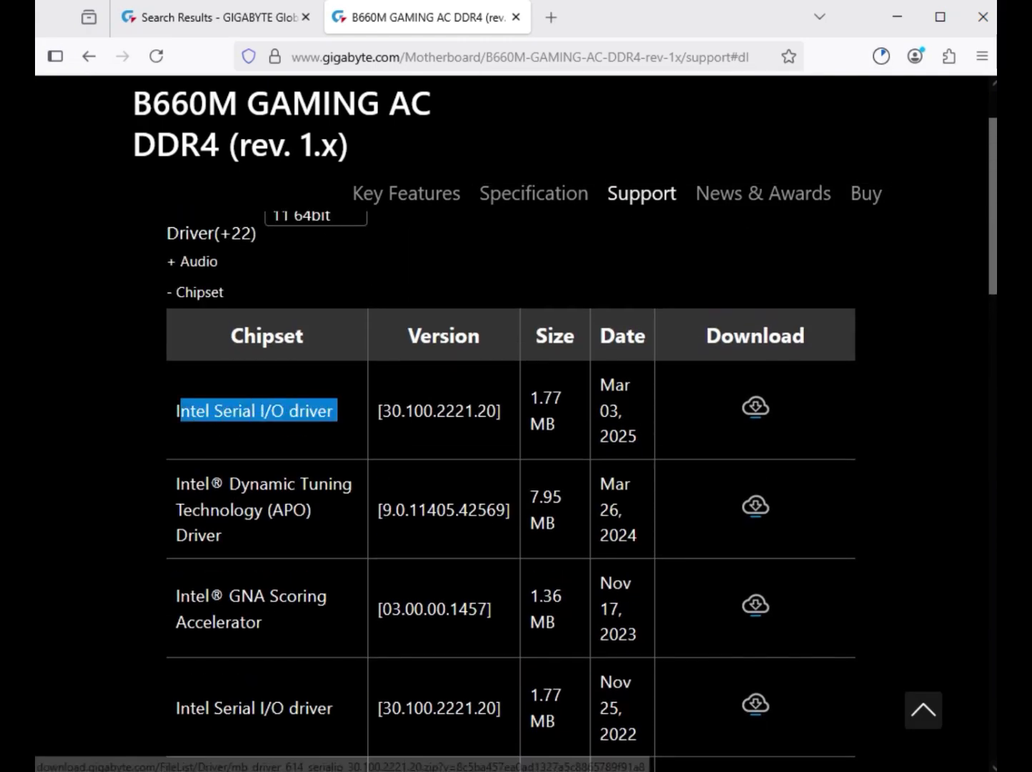
{"action": "left_click", "coordinate": [755, 408]}
Download the Intel Management Engine Firmware version 2232.71.59.0 from the Chipset drivers.
{"action": "scroll", "coordinate": [755, 409], "scroll_direction": "down", "scroll_amount": 2}
{"action": "scroll", "coordinate": [755, 408], "scroll_direction": "down", "scroll_amount": 1}
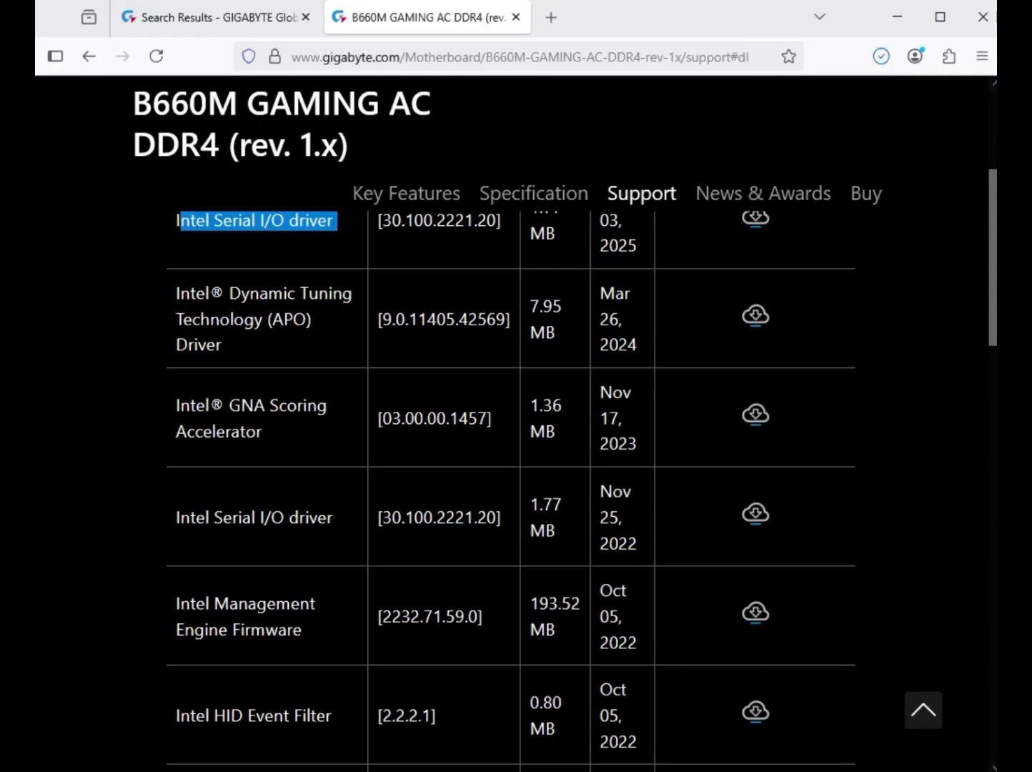
{"action": "left_click_drag", "start_coordinate": [177, 517], "coordinate": [266, 629]}
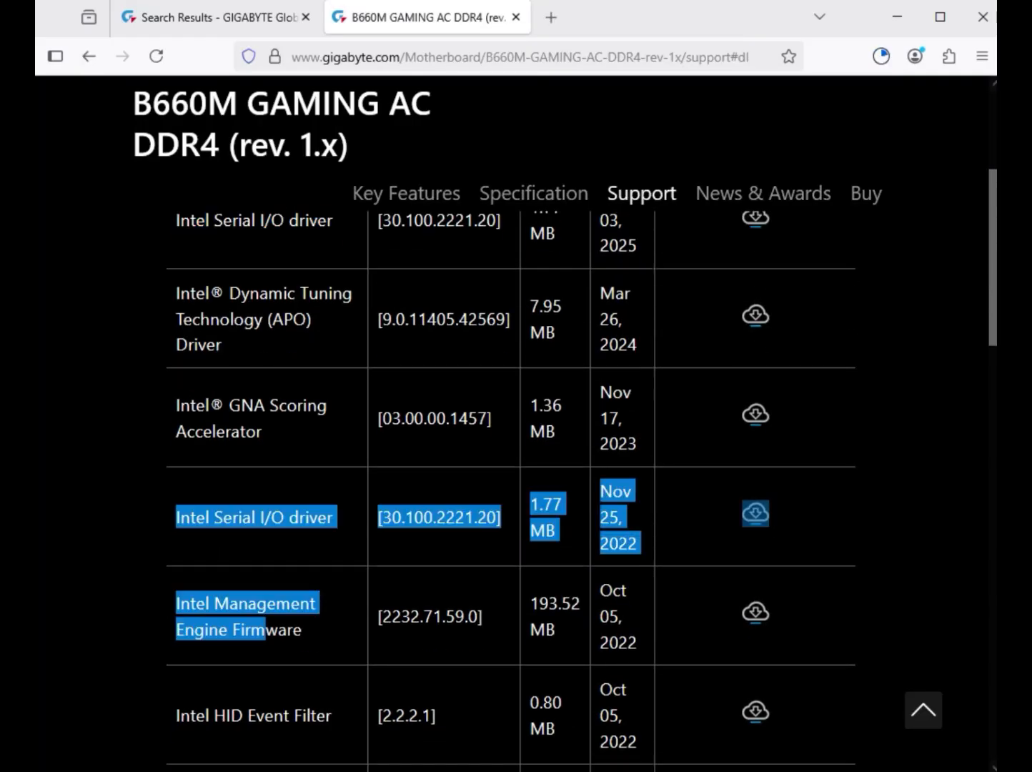
{"action": "triple_click", "coordinate": [266, 630]}
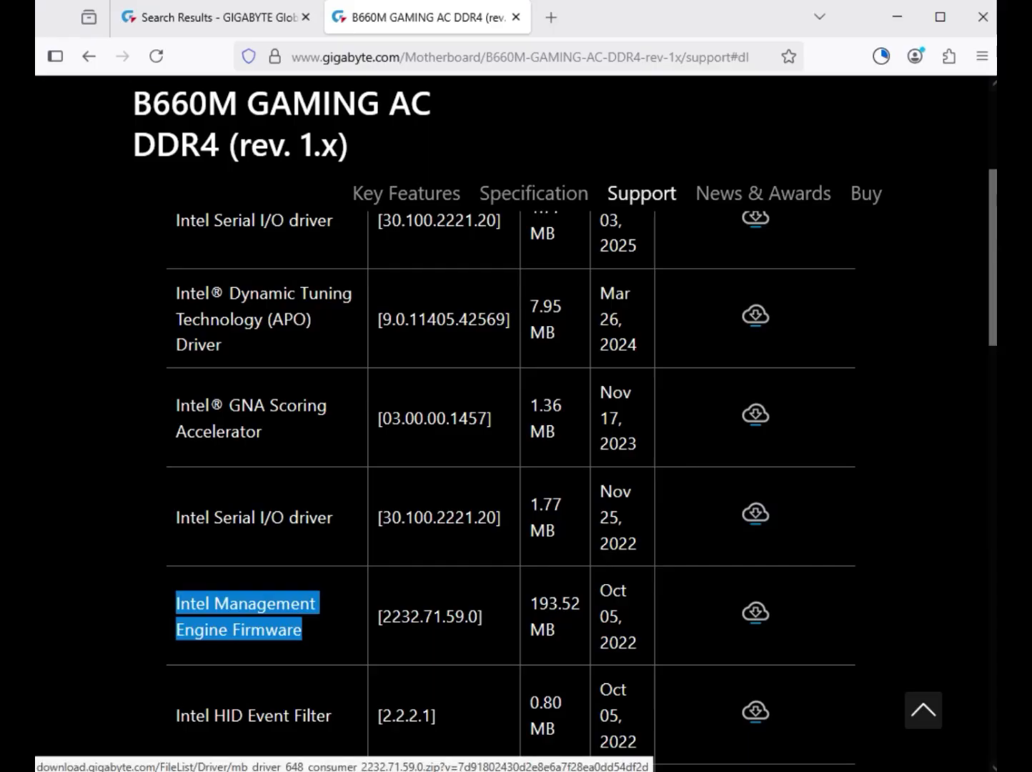
Expand the LAN drivers and download the Realtek LAN Driver version 11.24.0318.2025.
{"action": "scroll", "coordinate": [511, 486], "scroll_direction": "down", "scroll_amount": 7}
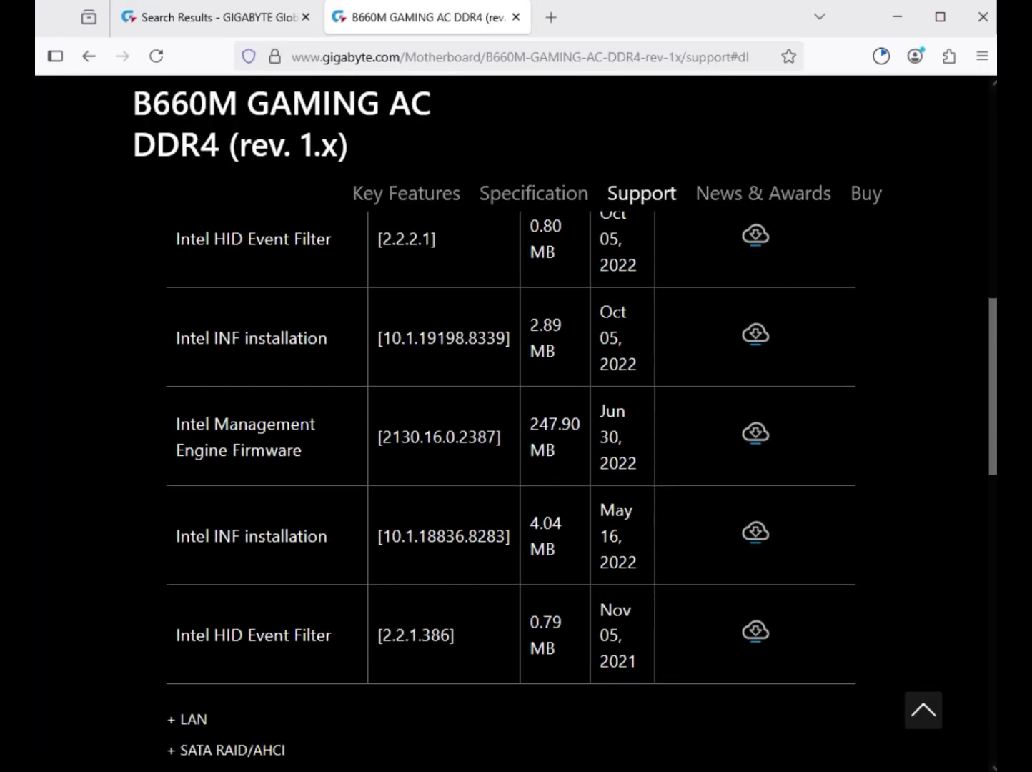
{"action": "scroll", "coordinate": [511, 486], "scroll_direction": "down", "scroll_amount": 4}
{"action": "left_click", "coordinate": [193, 434]}
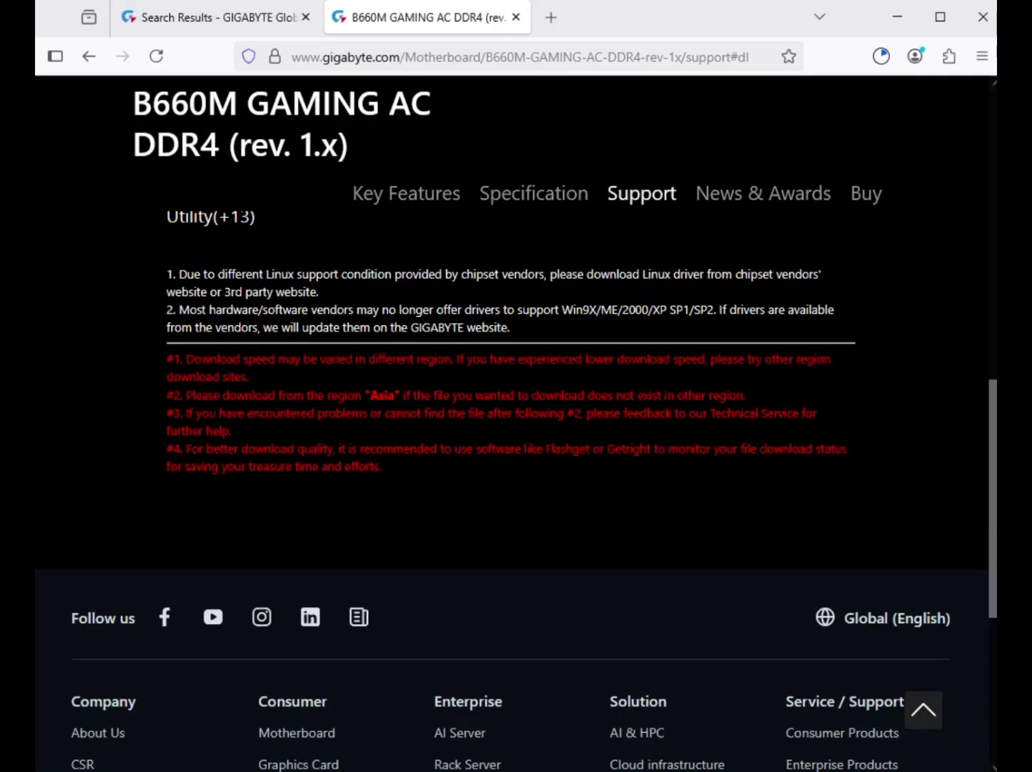
{"action": "scroll", "coordinate": [510, 486], "scroll_direction": "up", "scroll_amount": 9}
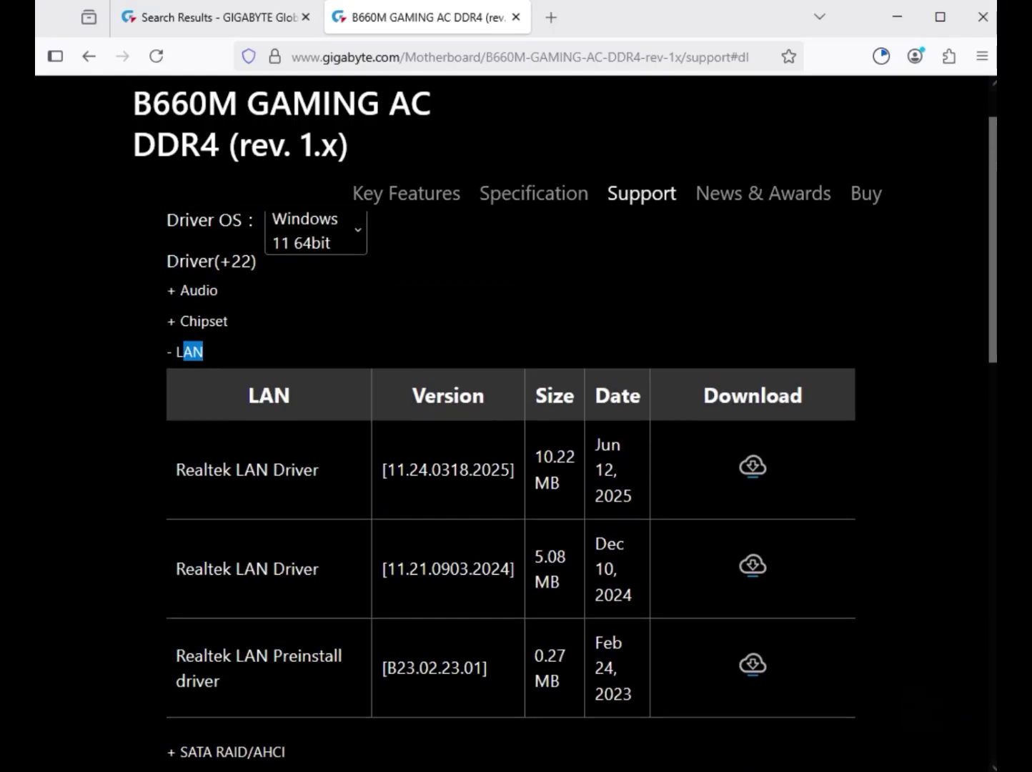
{"action": "left_click_drag", "start_coordinate": [177, 470], "coordinate": [326, 470]}
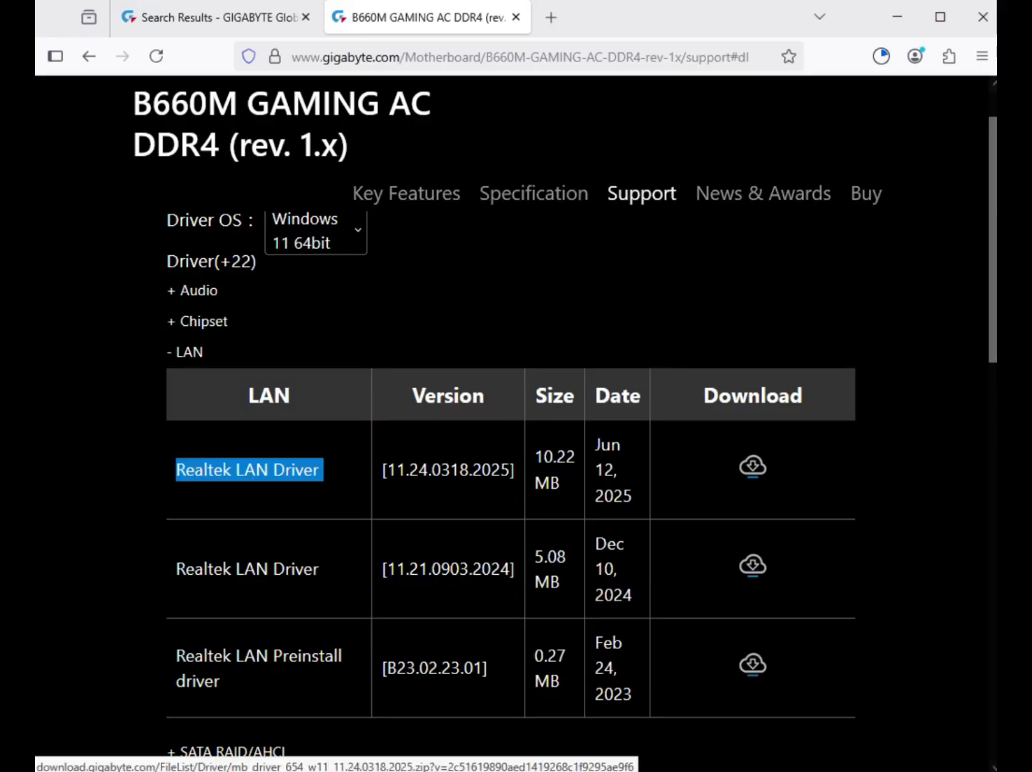
{"action": "left_click", "coordinate": [753, 467]}
{"action": "scroll", "coordinate": [753, 467], "scroll_direction": "down", "scroll_amount": 3}
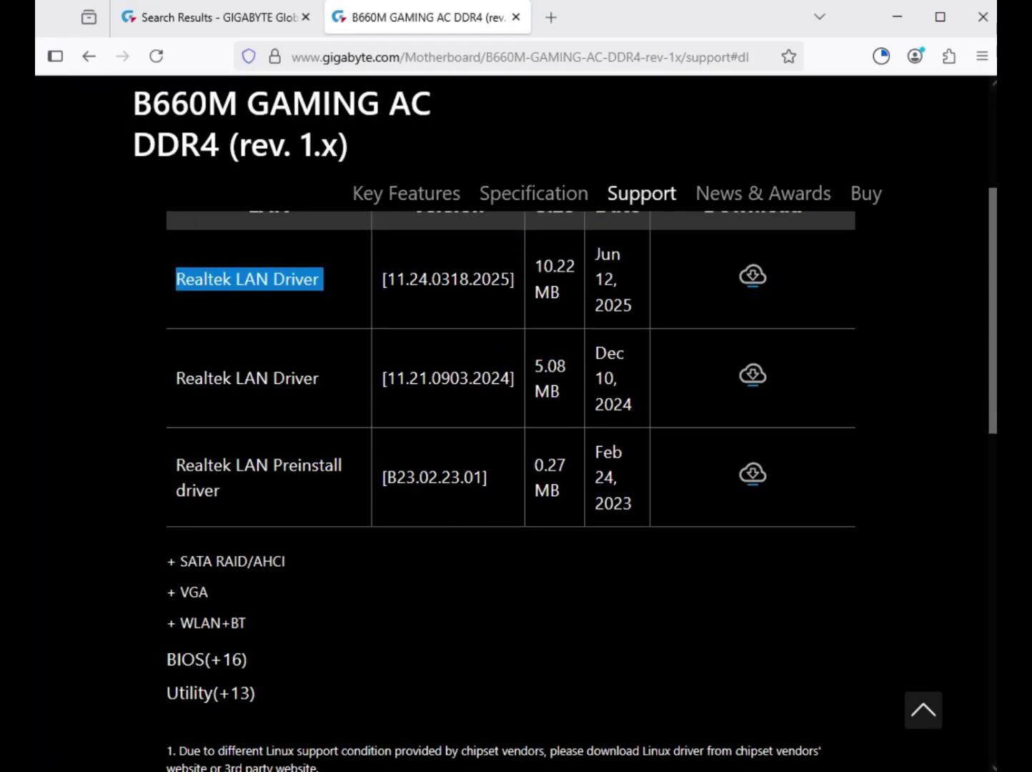
Expand the VGA drivers and download the Intel Graphic Driver version 32.0.101.5542.
{"action": "left_click_drag", "start_coordinate": [208, 592], "coordinate": [176, 593]}
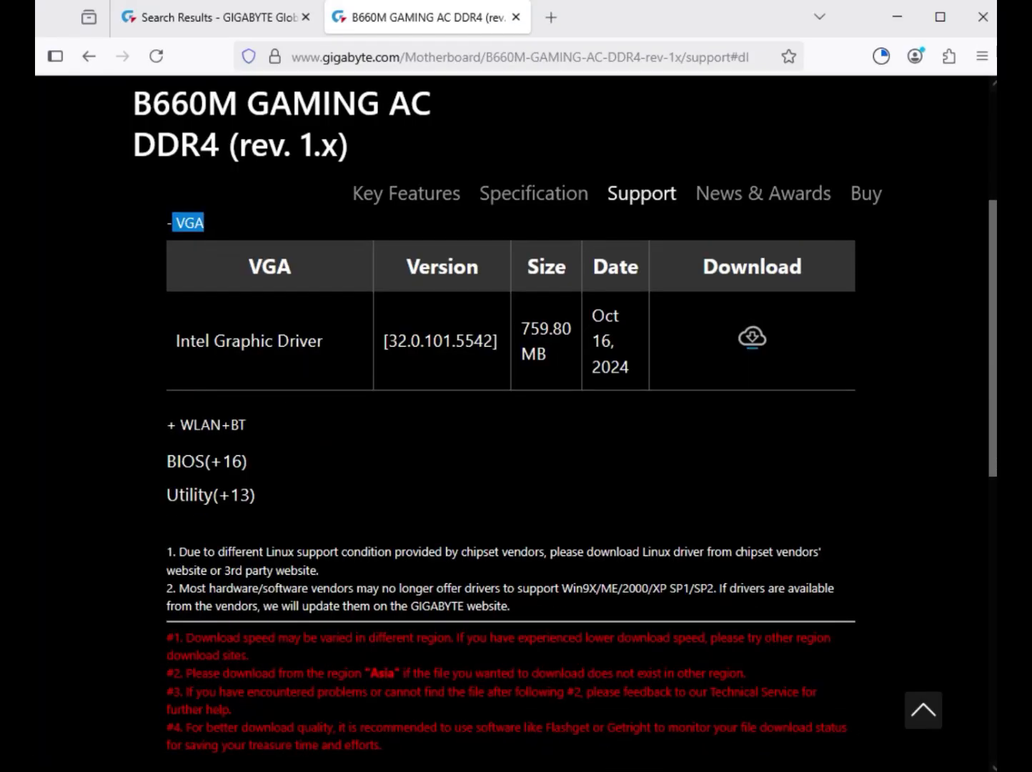
{"action": "scroll", "coordinate": [511, 493], "scroll_direction": "up", "scroll_amount": 3}
{"action": "left_click_drag", "start_coordinate": [318, 532], "coordinate": [214, 532]}
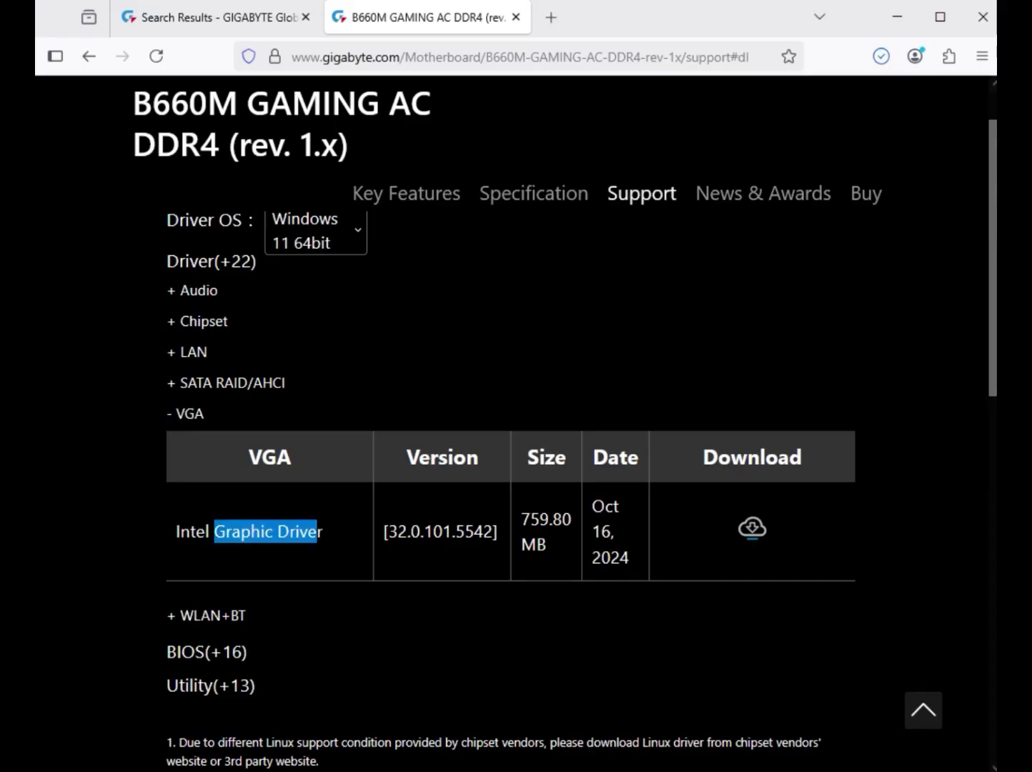
{"action": "left_click", "coordinate": [753, 528]}
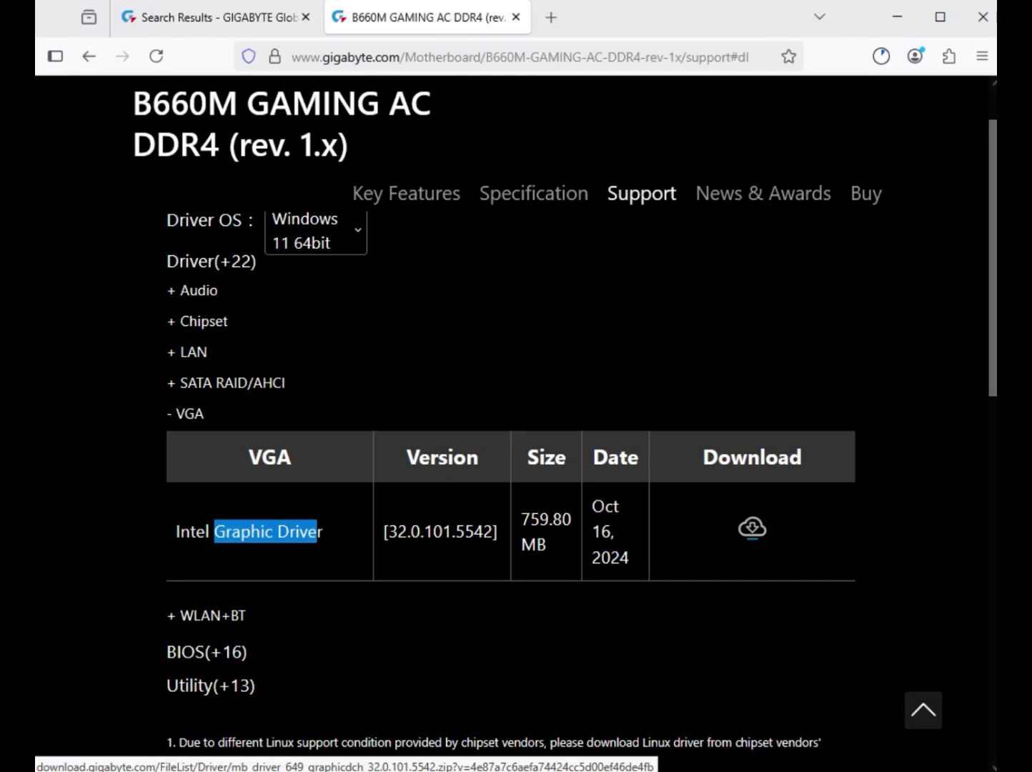
Expand the WLAN+BT drivers and download the Intel WIFI driver version 22.200.0.6.
{"action": "left_click", "coordinate": [208, 616]}
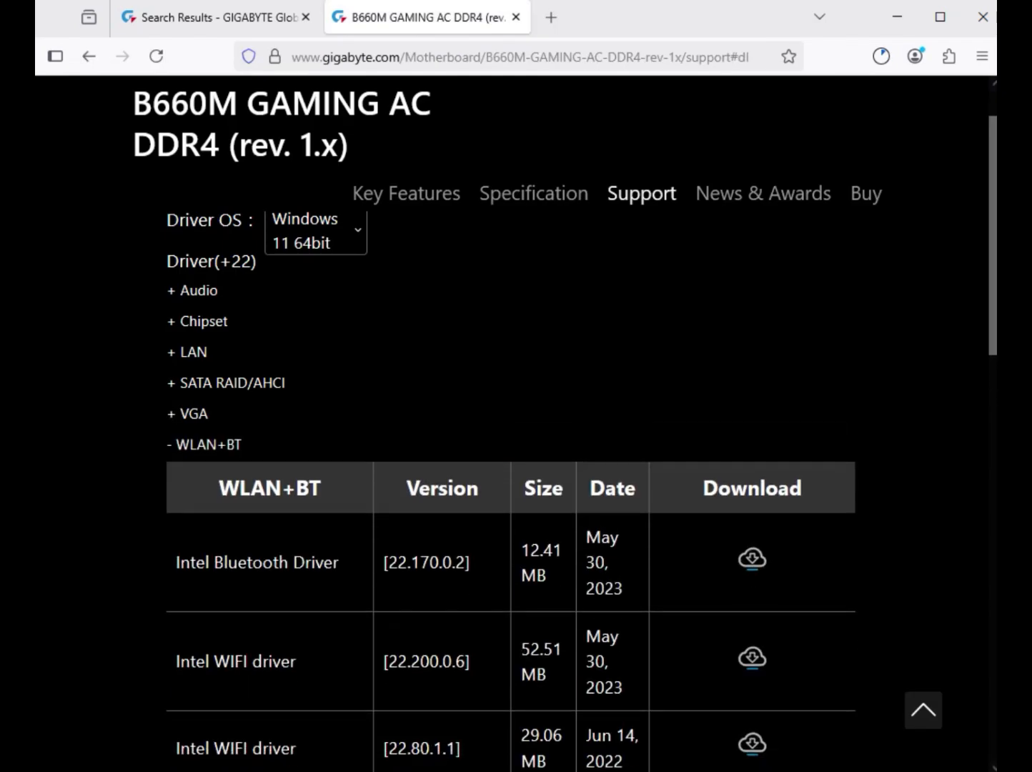
{"action": "left_click_drag", "start_coordinate": [210, 562], "coordinate": [343, 562]}
{"action": "left_click_drag", "start_coordinate": [209, 662], "coordinate": [301, 662]}
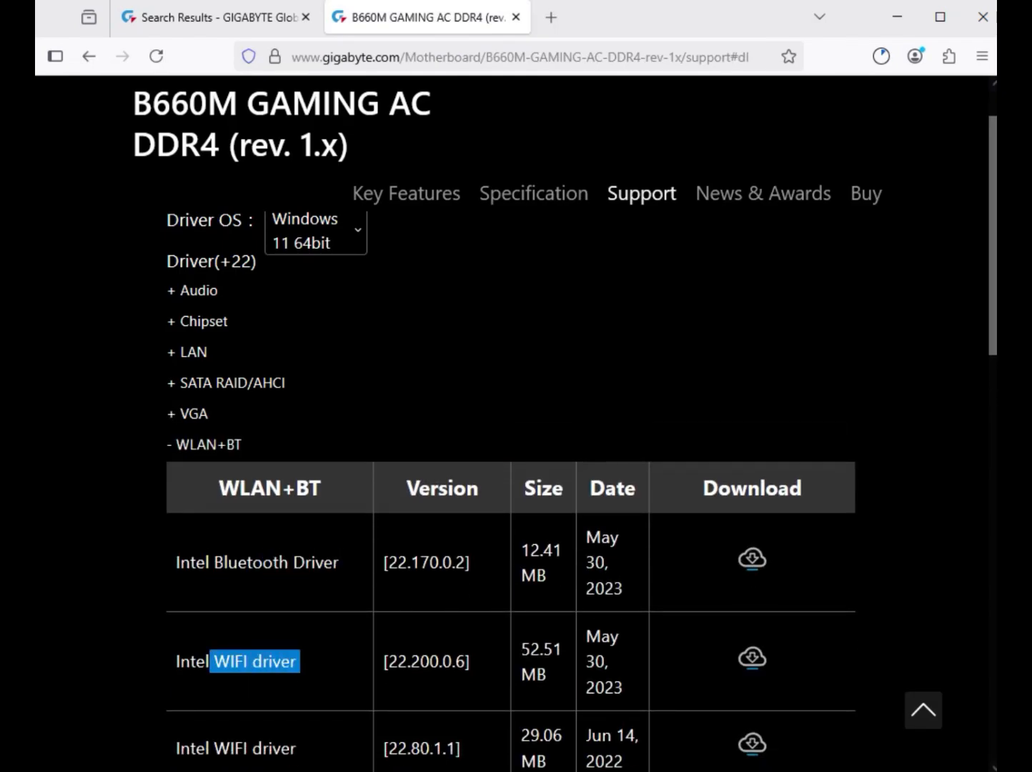
{"action": "left_click", "coordinate": [752, 657]}
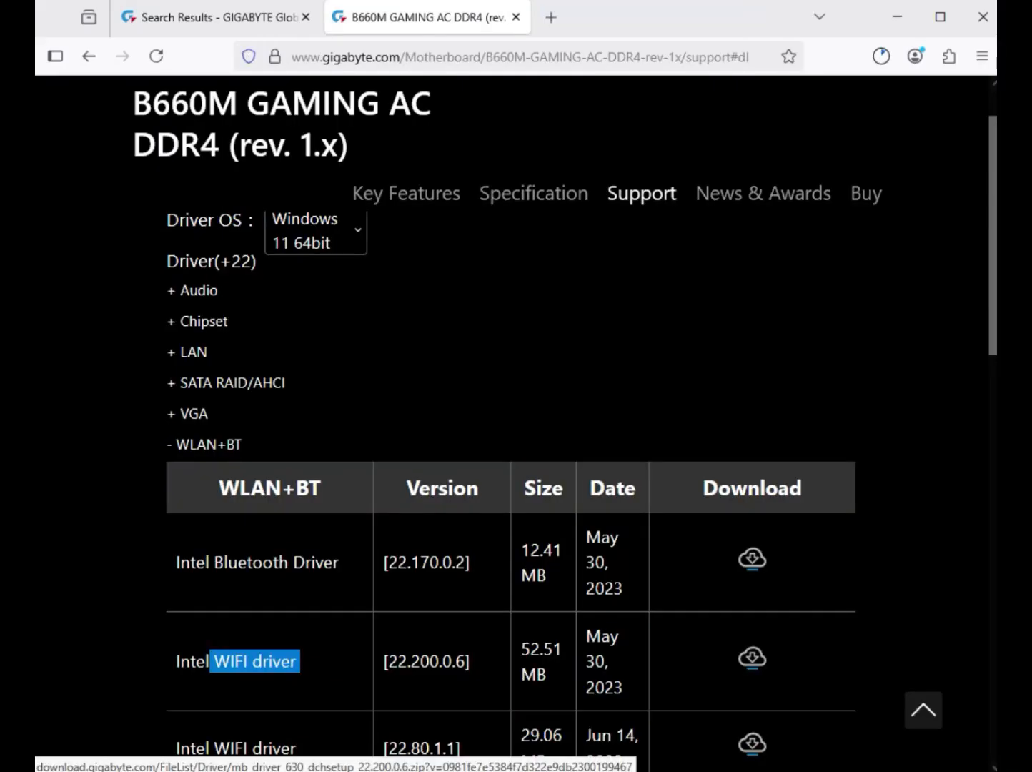
{"action": "left_click", "coordinate": [752, 657]}
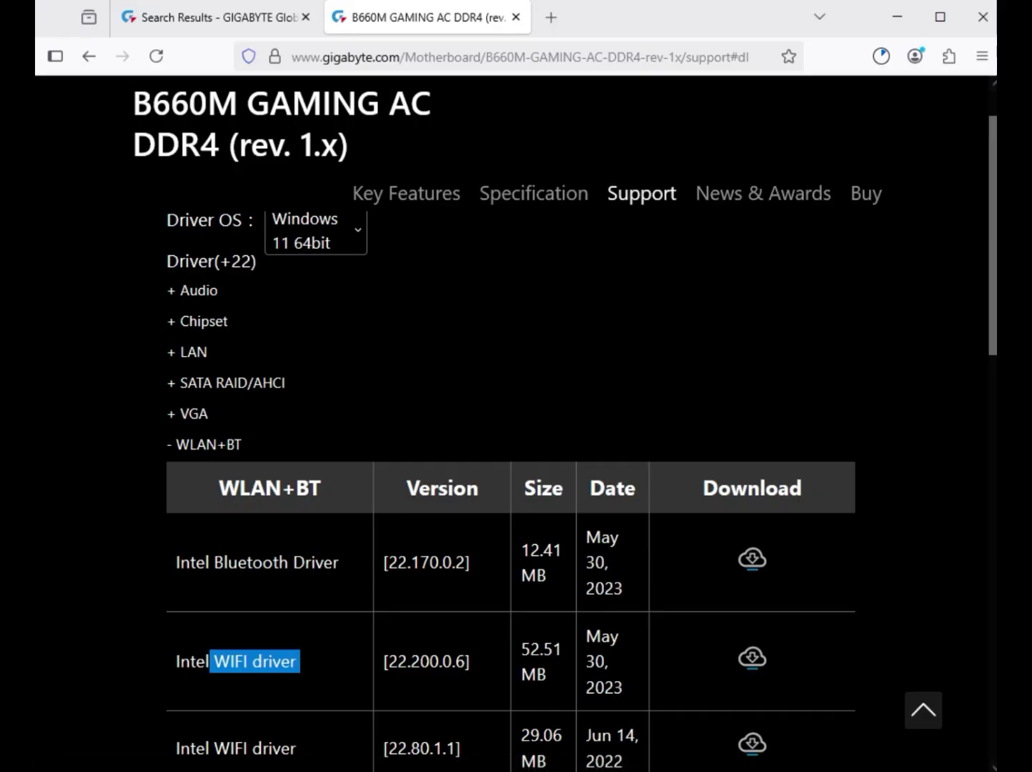
Check the progress of the driver downloads in the browser, and review the driver files in File Explorer's Downloads folder.
{"action": "scroll", "coordinate": [514, 429], "scroll_direction": "up", "scroll_amount": 3}
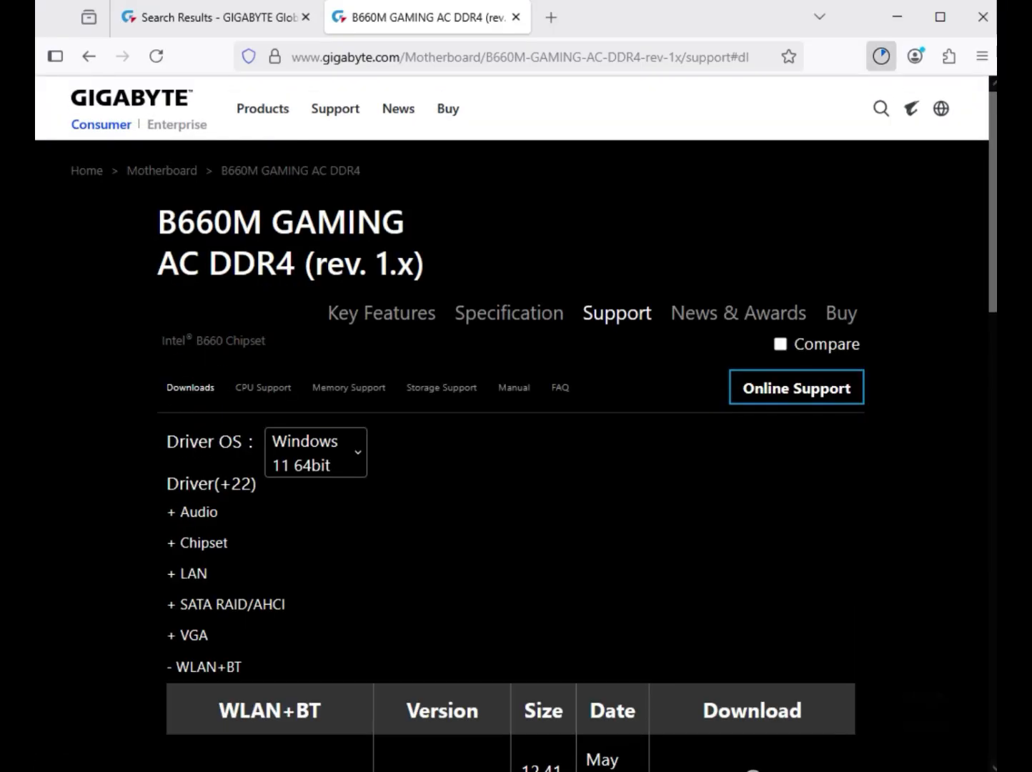
{"action": "left_click", "coordinate": [881, 56]}
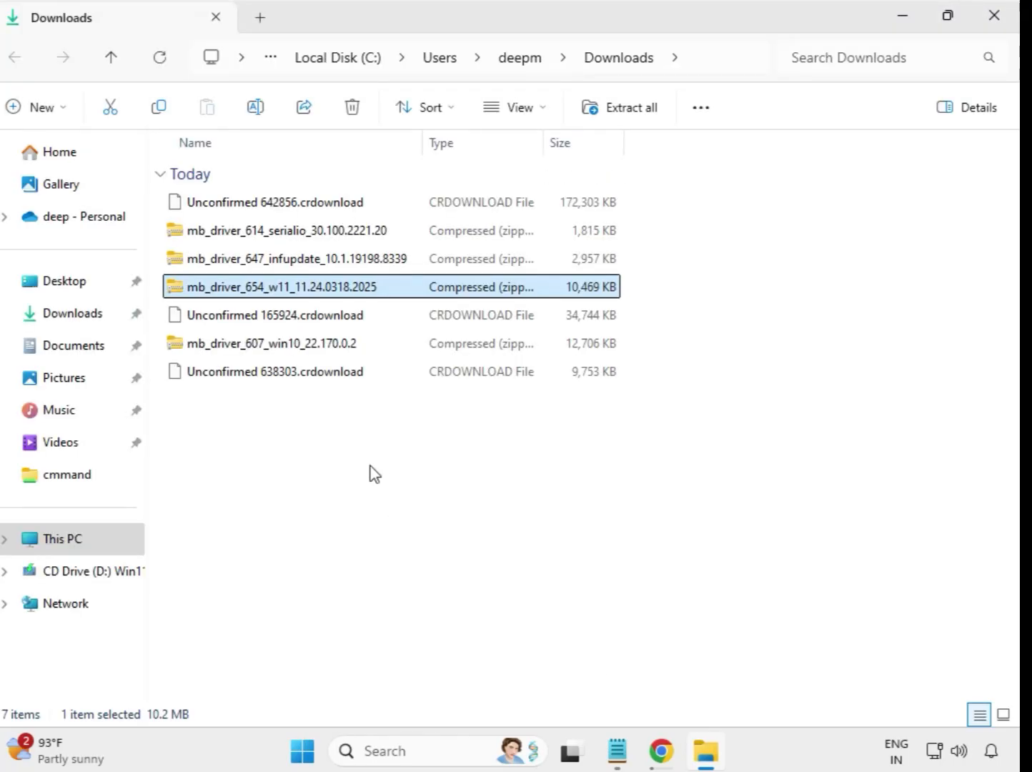
{"action": "left_click_drag", "start_coordinate": [381, 456], "coordinate": [349, 205]}
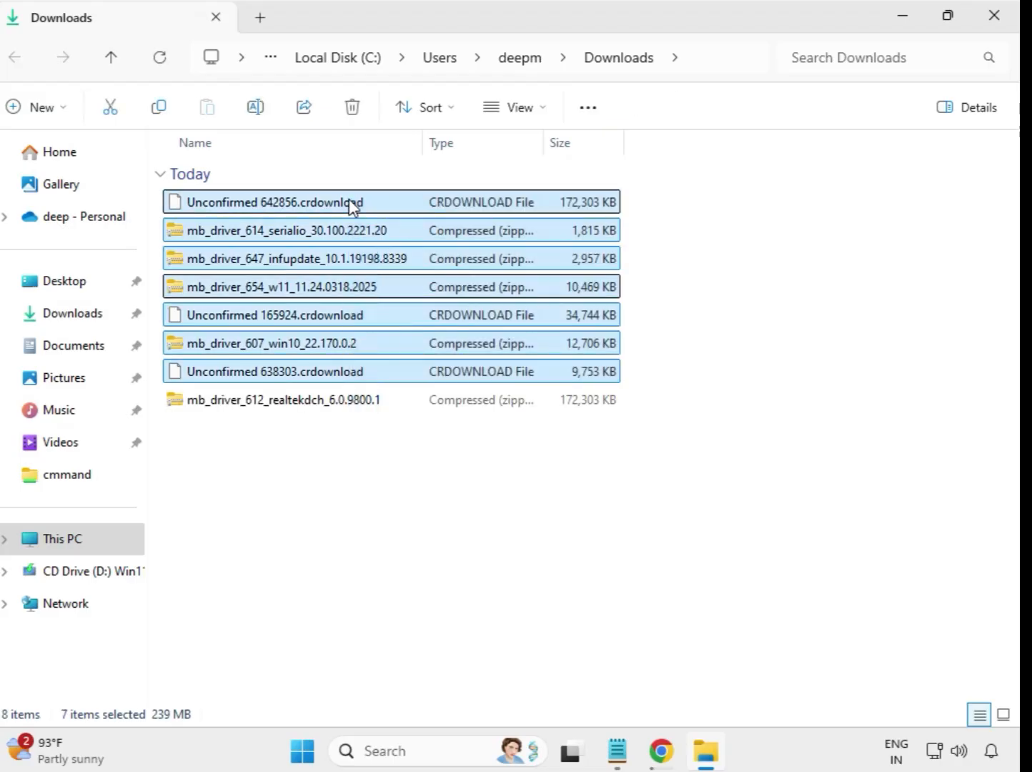
{"action": "left_click", "coordinate": [552, 477]}
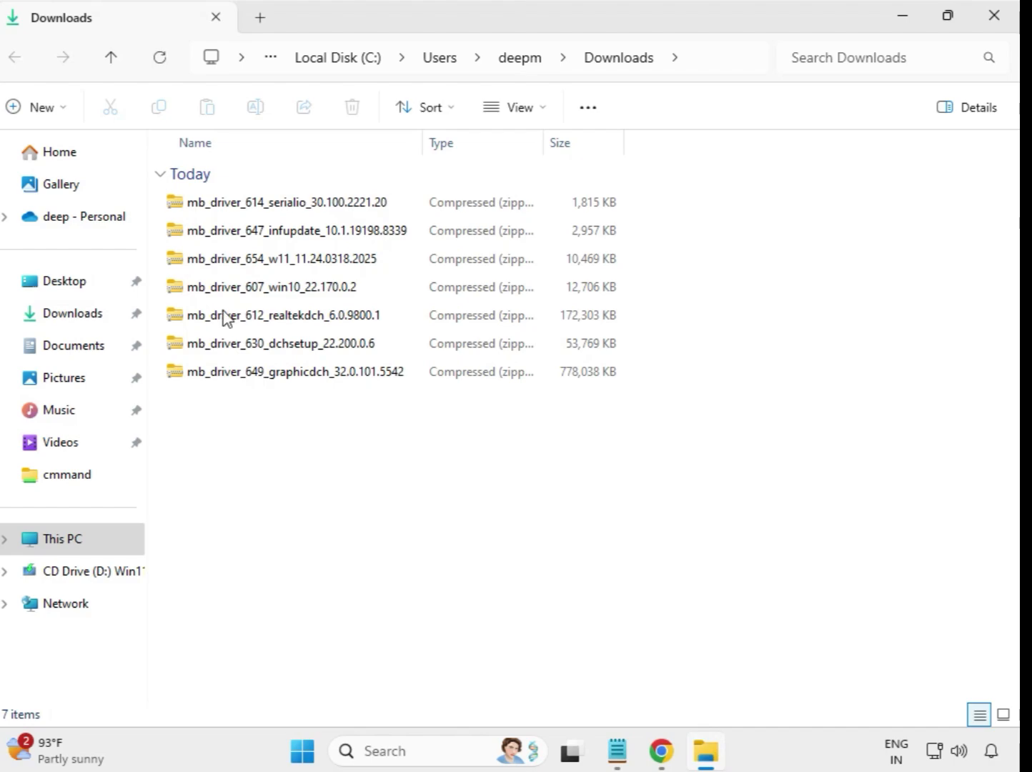
Extract the mb_driver_614_serialio_30.100.2221.20 archive to its default folder in Downloads and close the window showing the extracted files.
{"action": "left_click", "coordinate": [264, 207]}
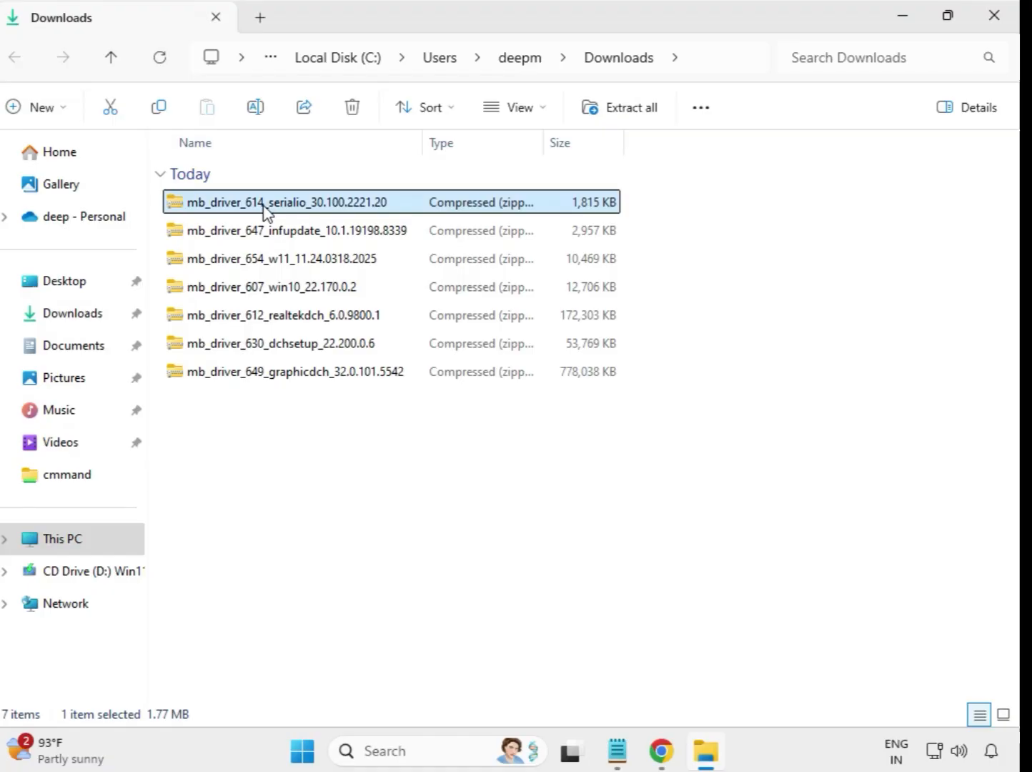
{"action": "right_click", "coordinate": [264, 207]}
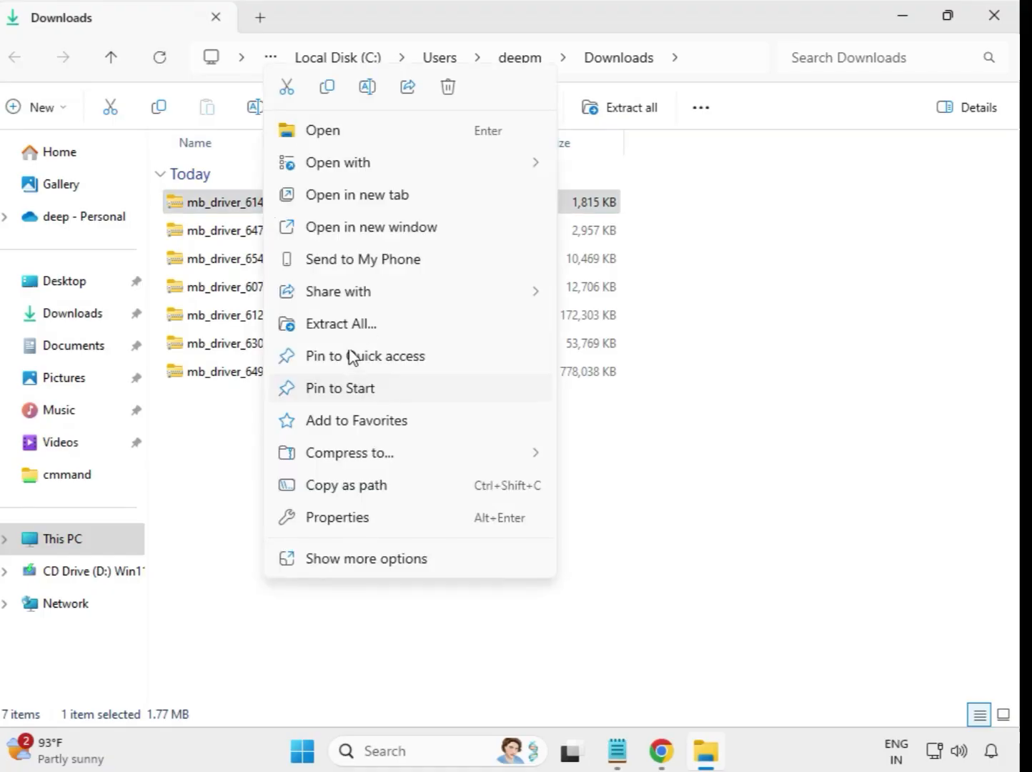
{"action": "left_click", "coordinate": [347, 325]}
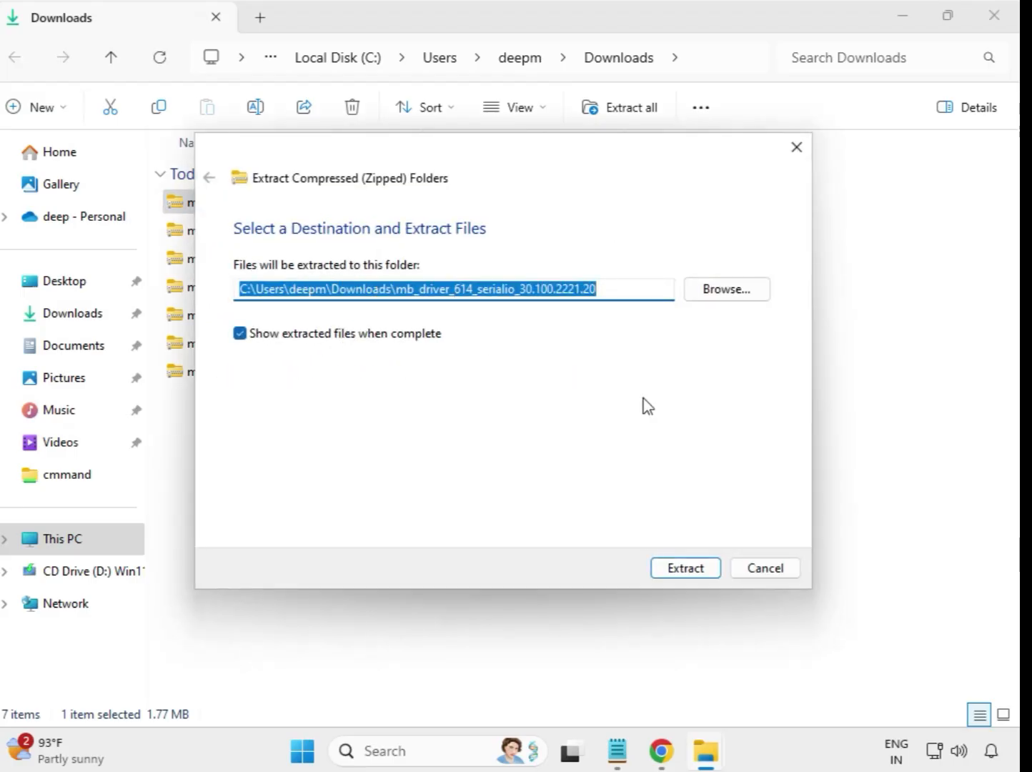
{"action": "left_click", "coordinate": [686, 568]}
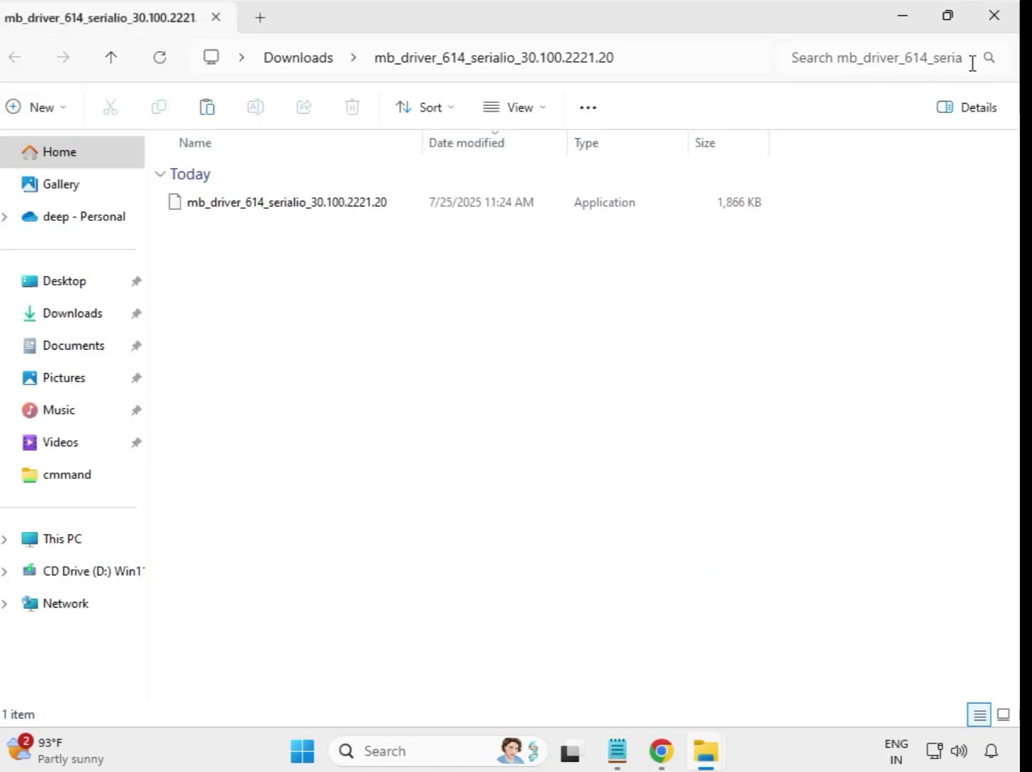
{"action": "left_click", "coordinate": [997, 20]}
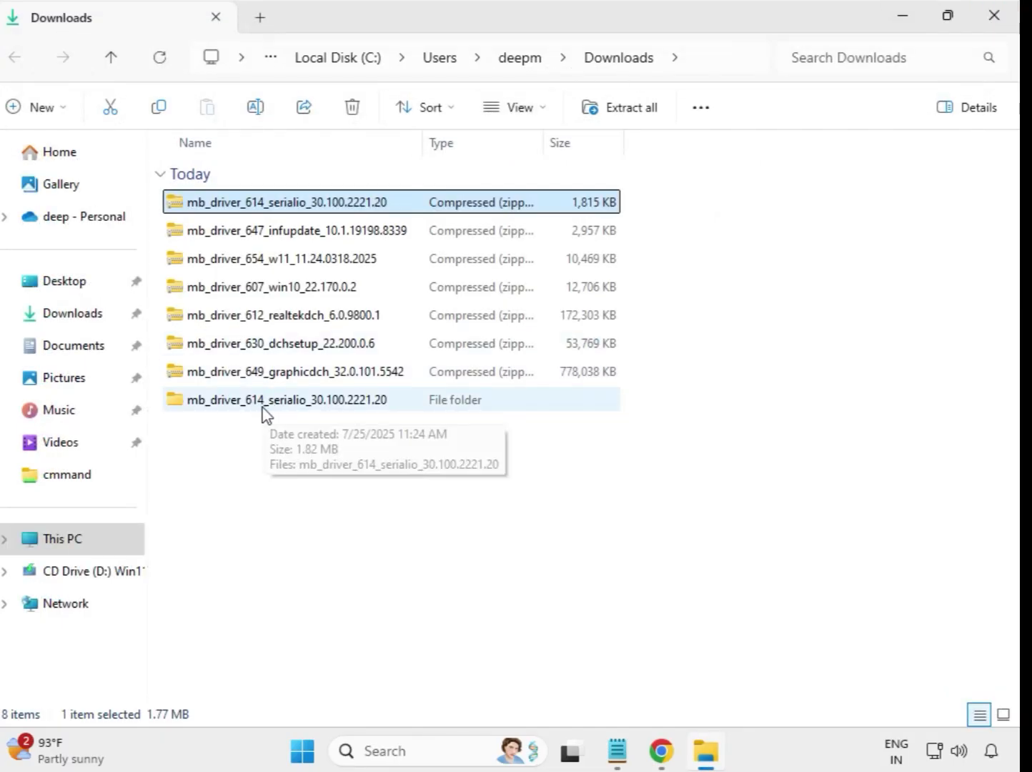
{"action": "left_click", "coordinate": [213, 402]}
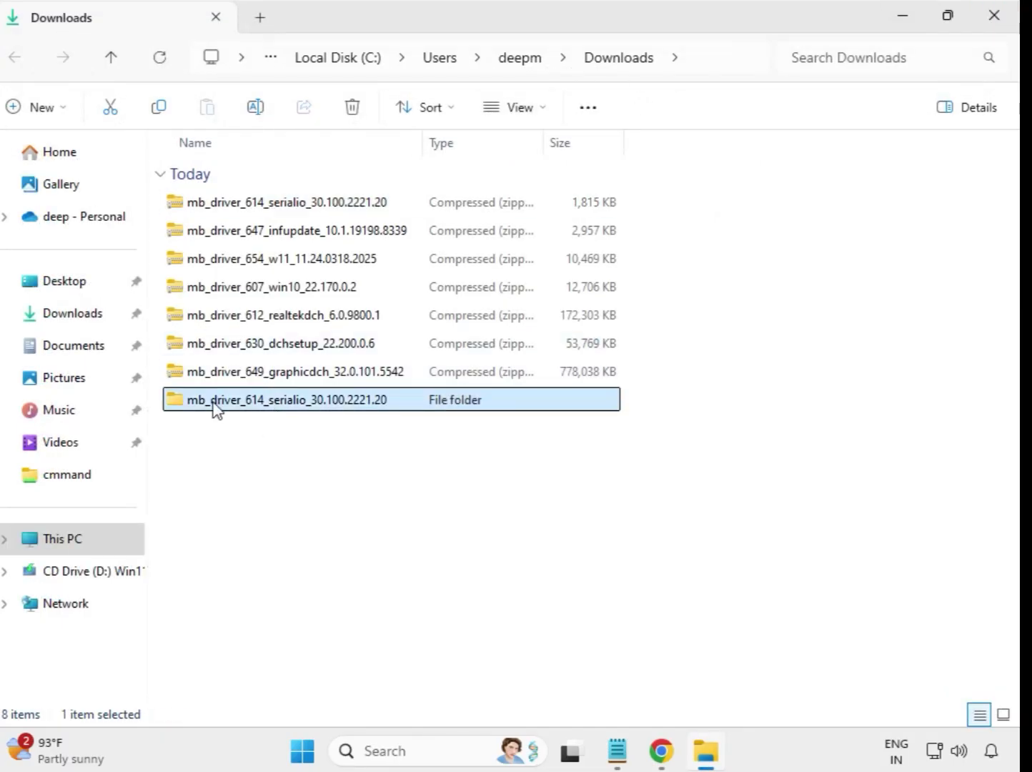
Extract the mb_driver_647_infupdate_10.1.19198.8339 archive to its default folder in Downloads and close the window showing the extracted files.
{"action": "left_click", "coordinate": [270, 238]}
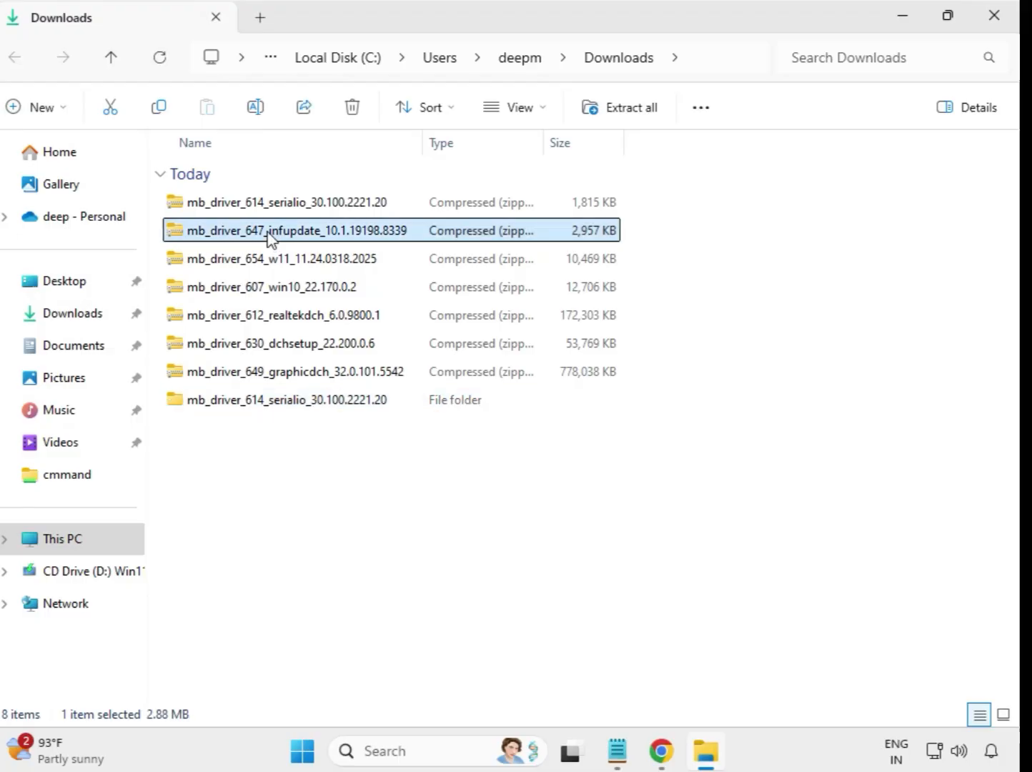
{"action": "right_click", "coordinate": [269, 238]}
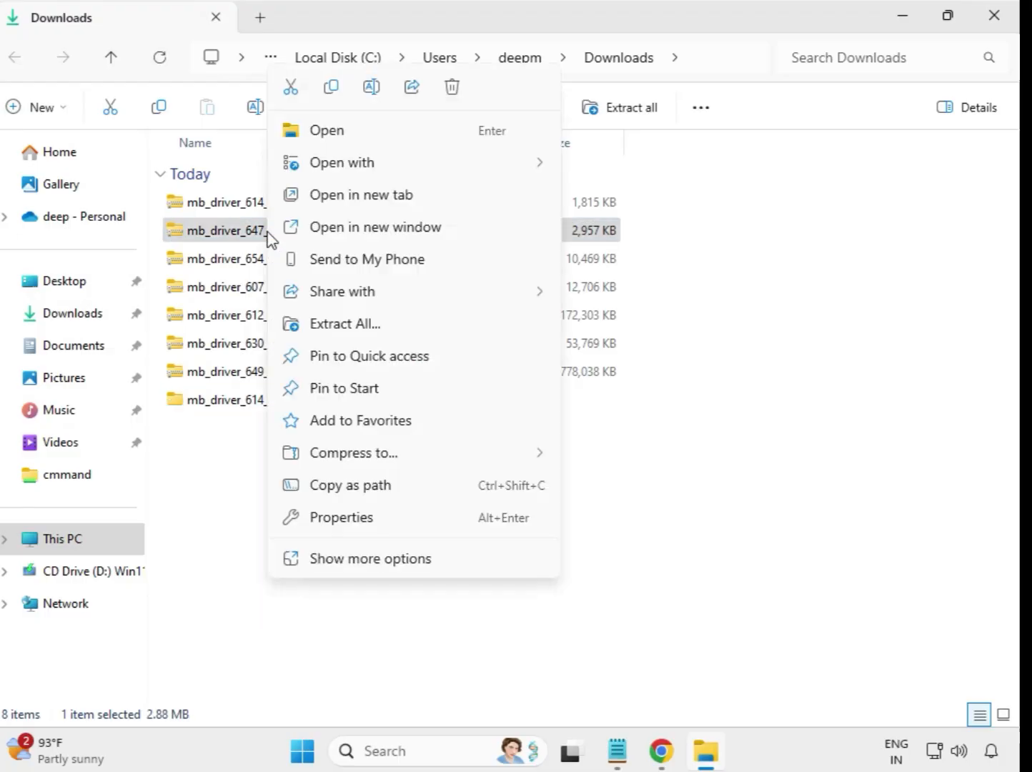
{"action": "left_click", "coordinate": [344, 336]}
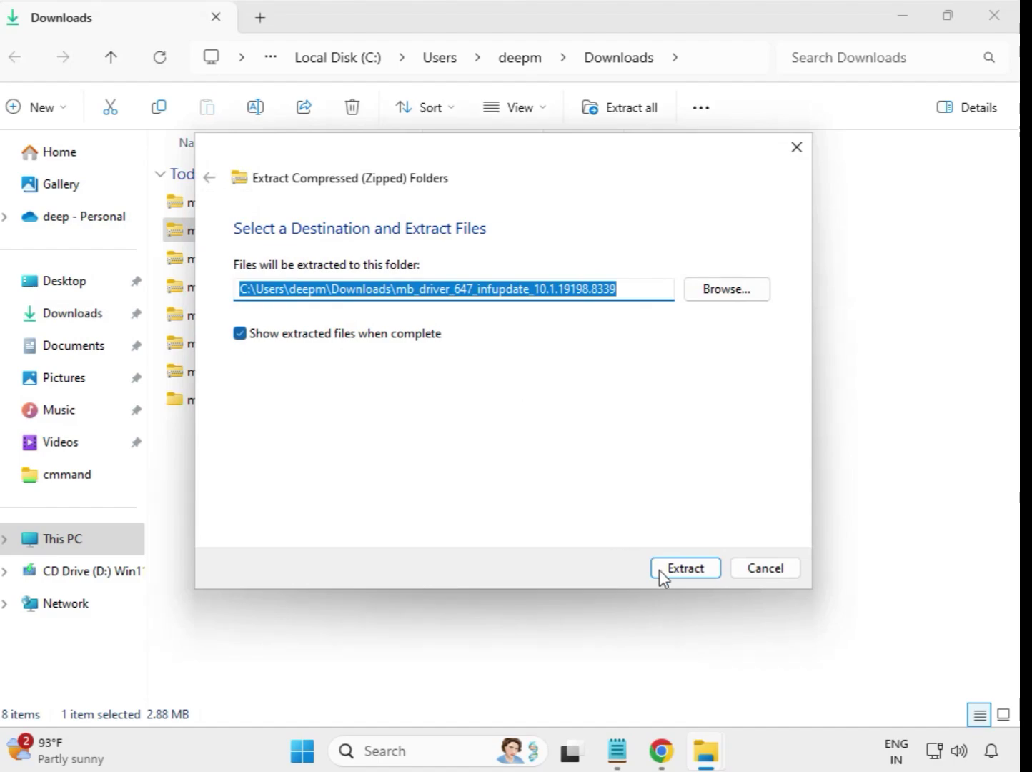
{"action": "left_click", "coordinate": [679, 572]}
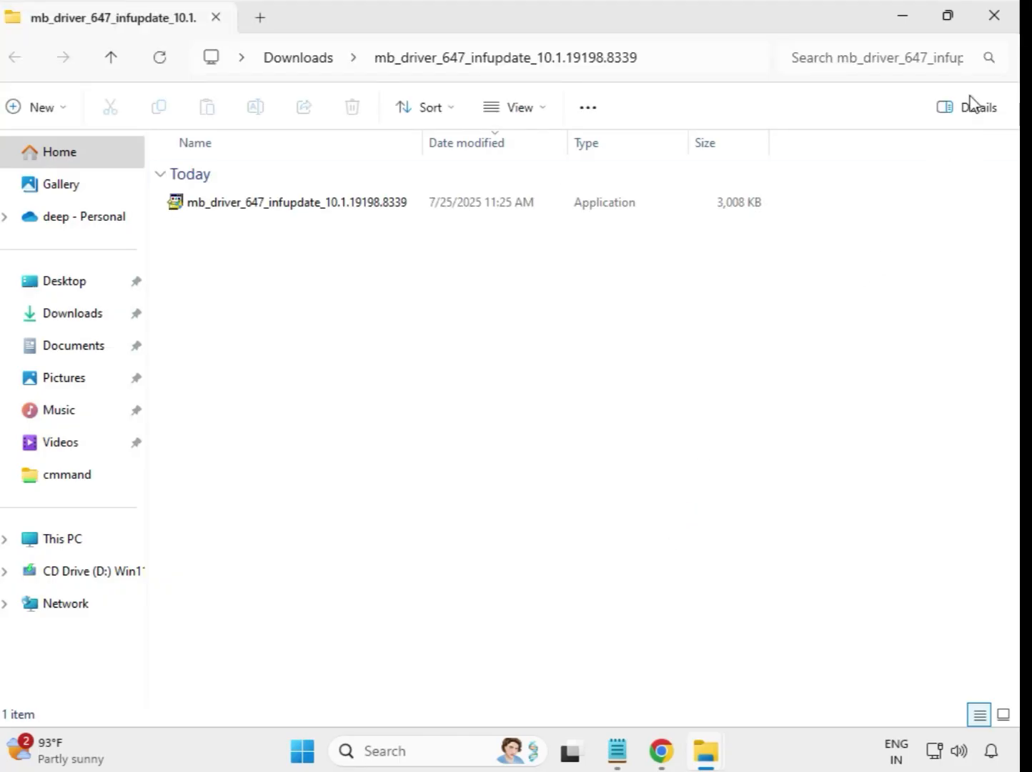
{"action": "left_click", "coordinate": [994, 17]}
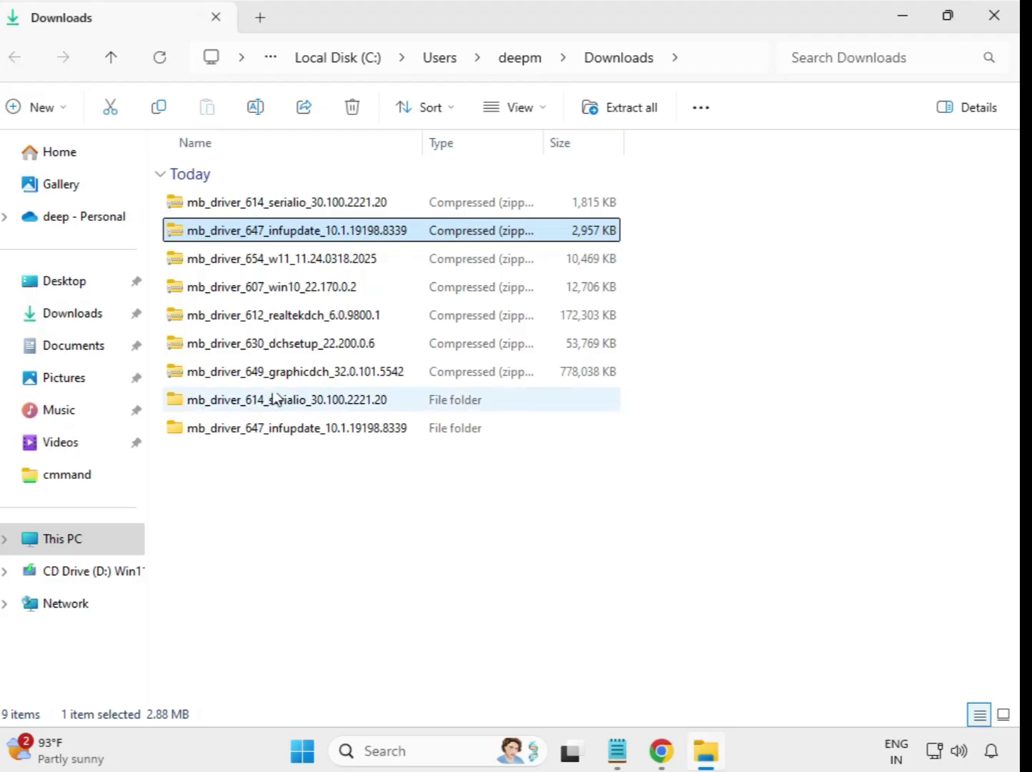
Extract the mb_driver_654_w11_11.24.0318.2025 archive to its default folder in Downloads and close the window showing the extracted files.
{"action": "left_click", "coordinate": [261, 265]}
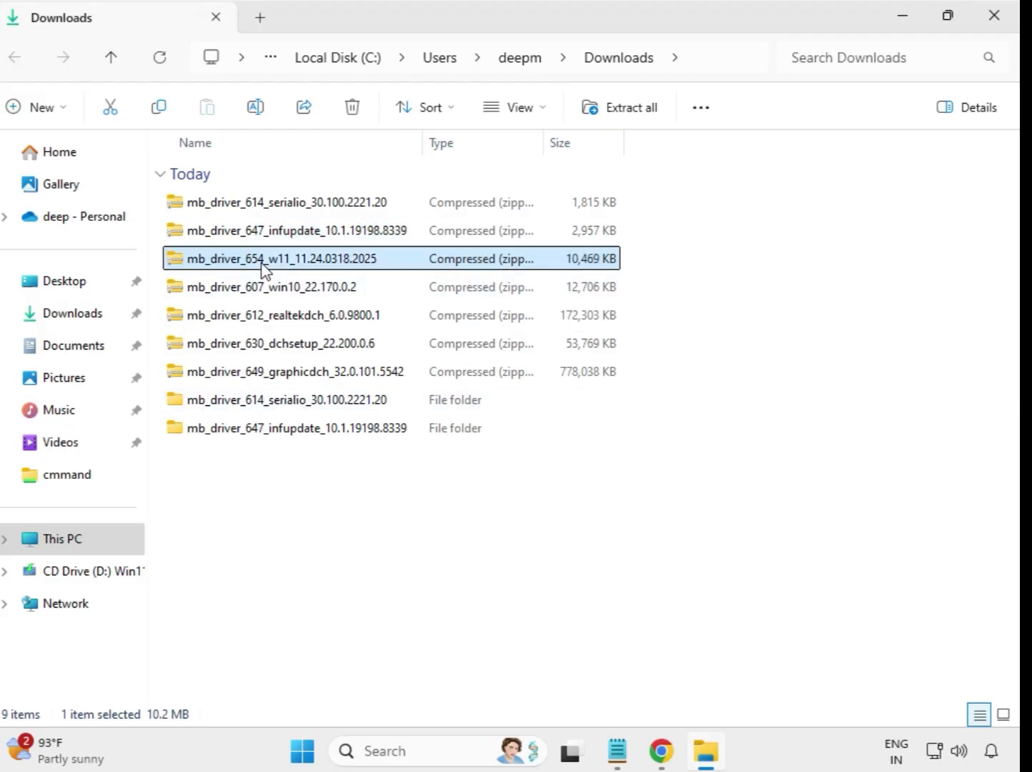
{"action": "right_click", "coordinate": [261, 266]}
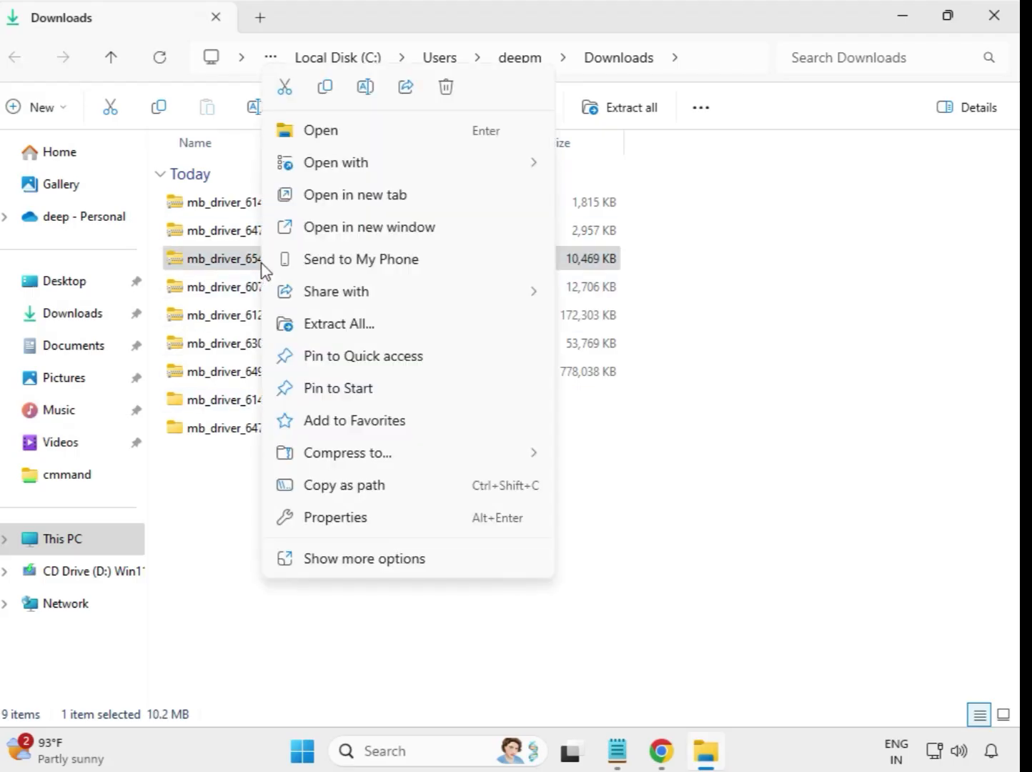
{"action": "left_click", "coordinate": [339, 324]}
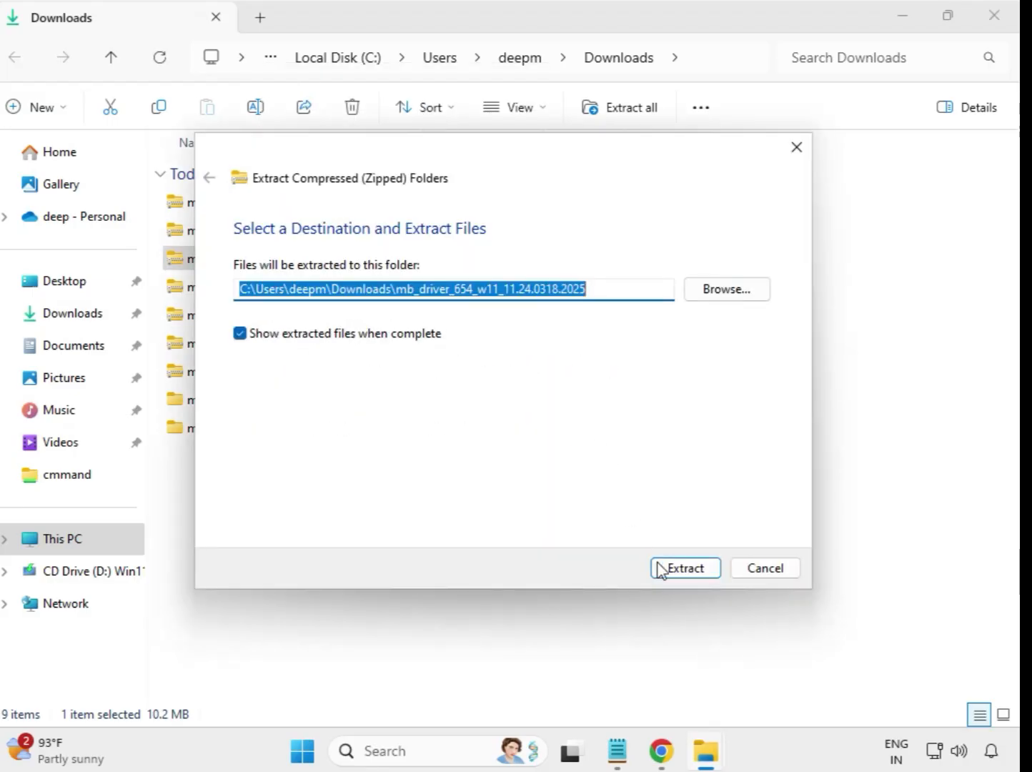
{"action": "left_click", "coordinate": [659, 570]}
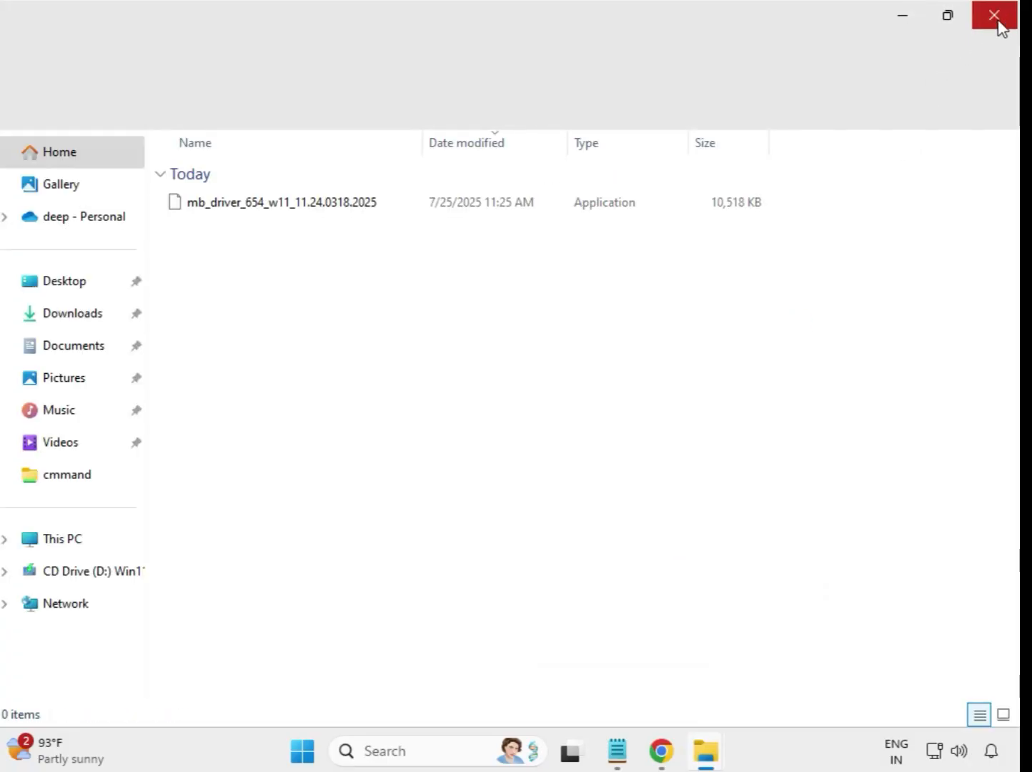
{"action": "left_click", "coordinate": [998, 24]}
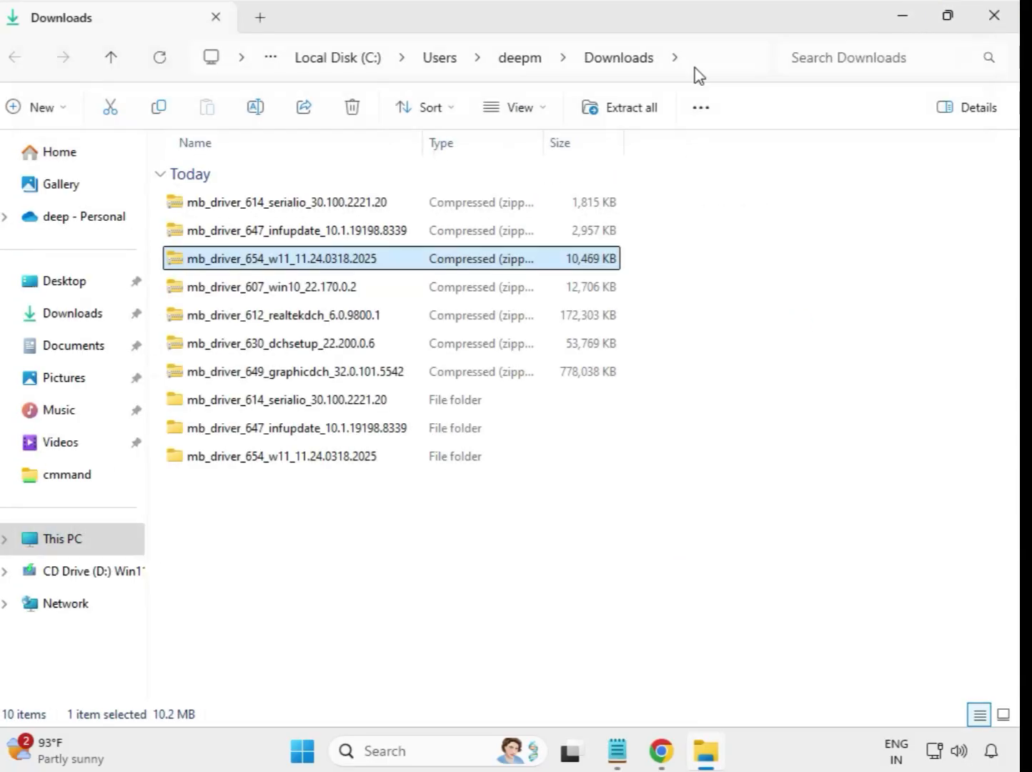
Extract the mb_driver_607_win10_22.170.0.2 archive to its default folder in Downloads and close the window showing the extracted files.
{"action": "left_click", "coordinate": [232, 292]}
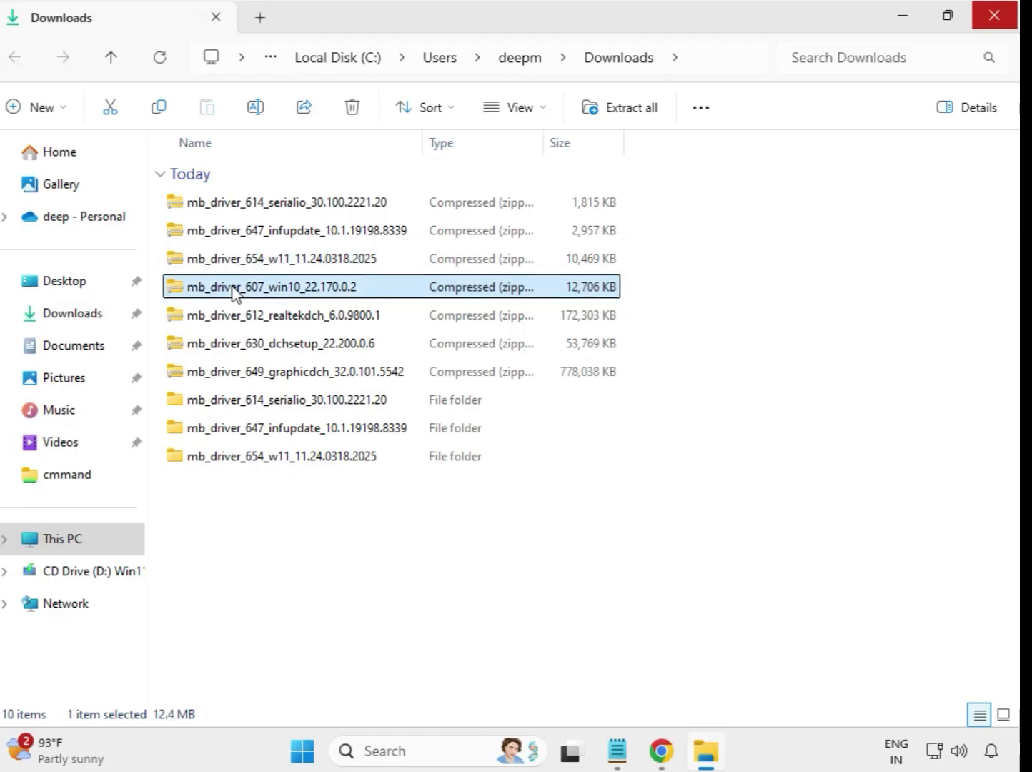
{"action": "right_click", "coordinate": [233, 293]}
{"action": "left_click", "coordinate": [297, 323]}
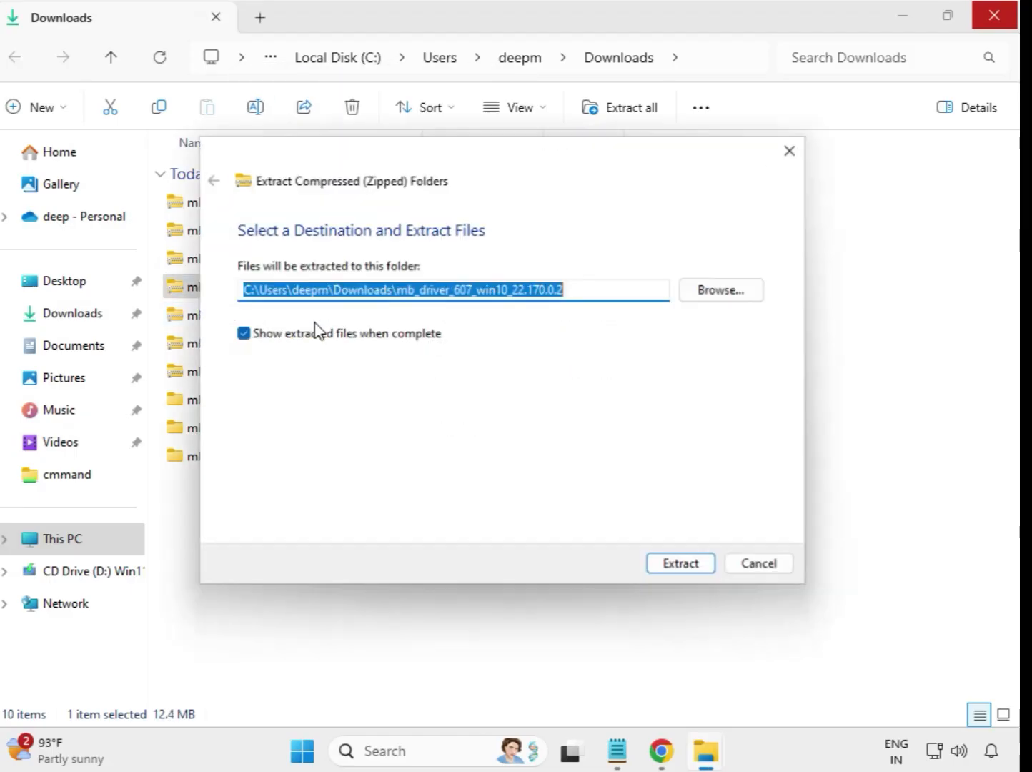
{"action": "left_click", "coordinate": [688, 568]}
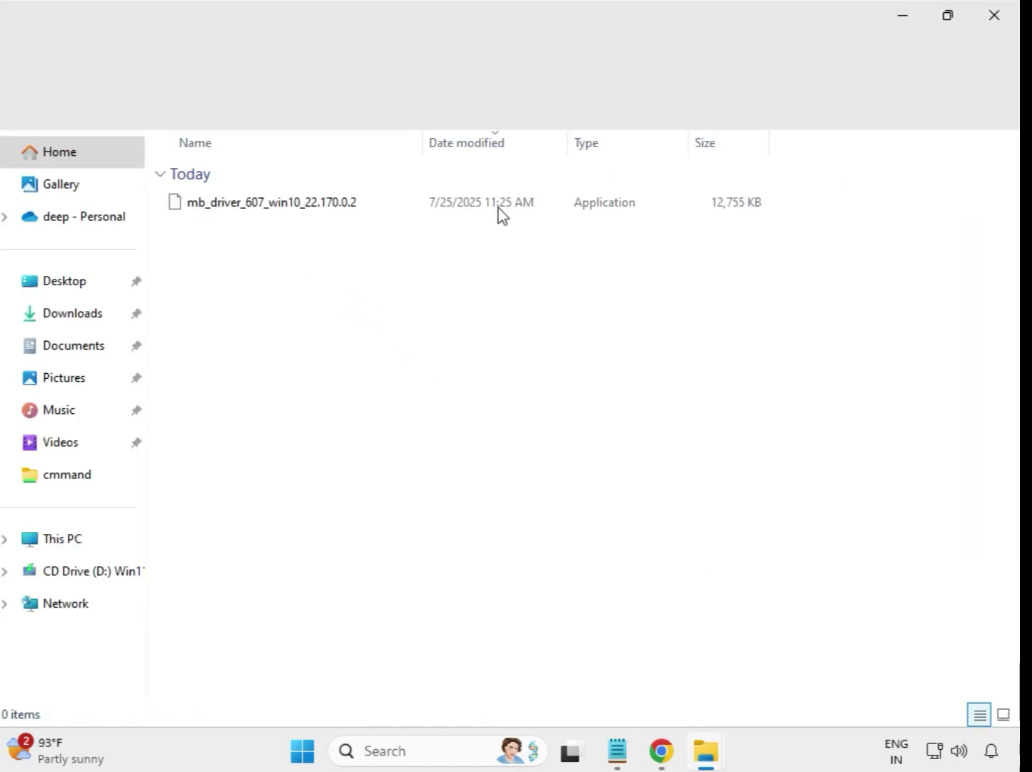
{"action": "left_click", "coordinate": [1010, 12]}
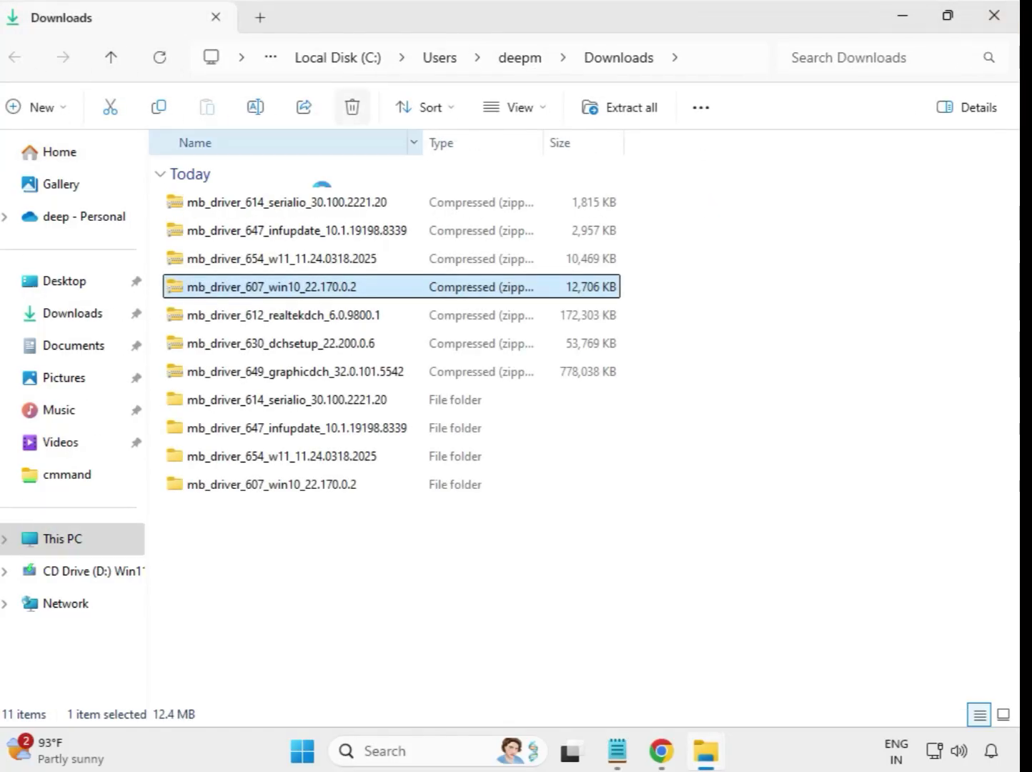
Extract the mb_driver_612_realtekdch_6.0.9800.1 archive to its default folder in Downloads and close the window showing the extracted files.
{"action": "left_click", "coordinate": [289, 323]}
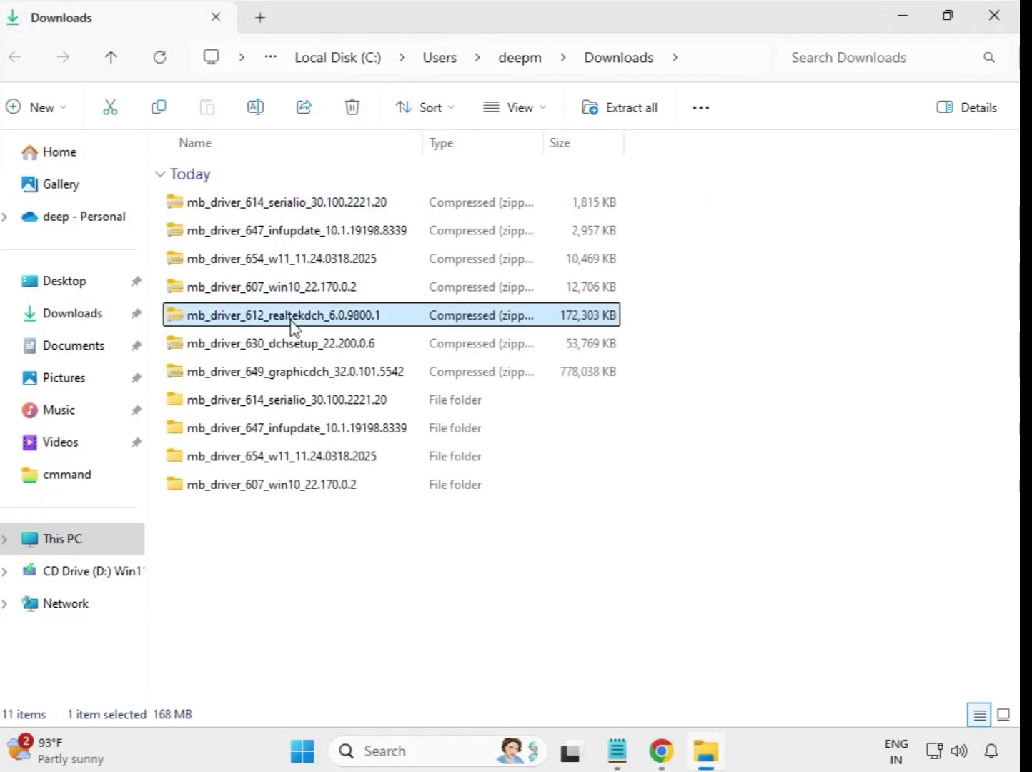
{"action": "right_click", "coordinate": [291, 323]}
{"action": "left_click", "coordinate": [399, 325]}
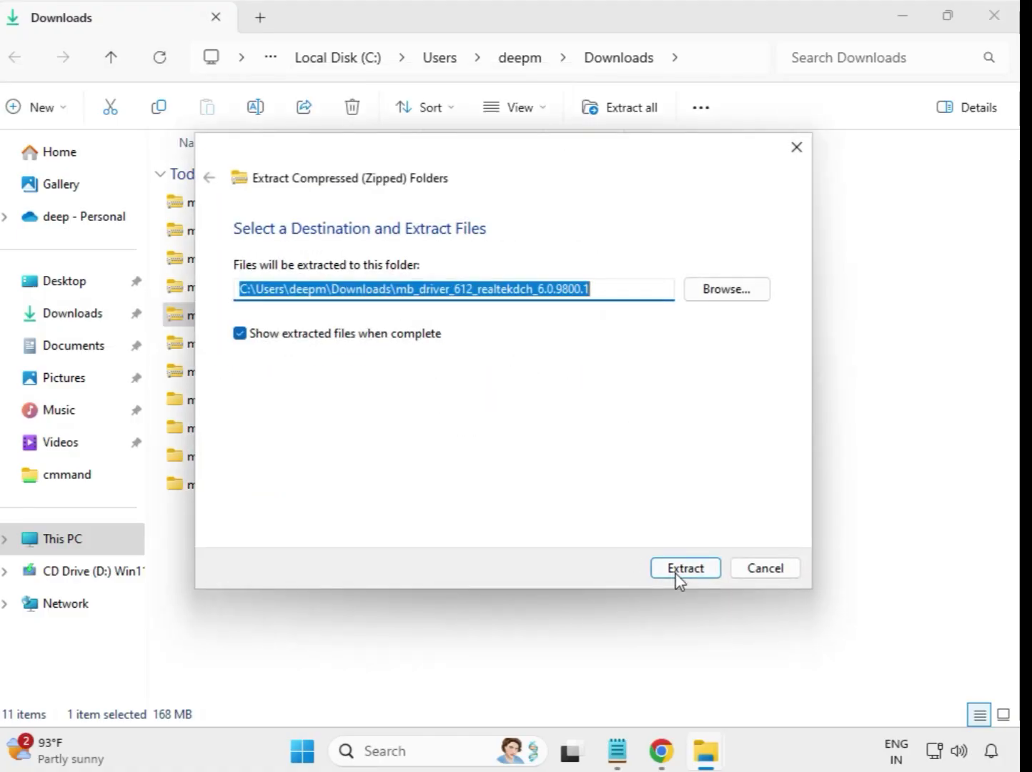
{"action": "left_click", "coordinate": [679, 572]}
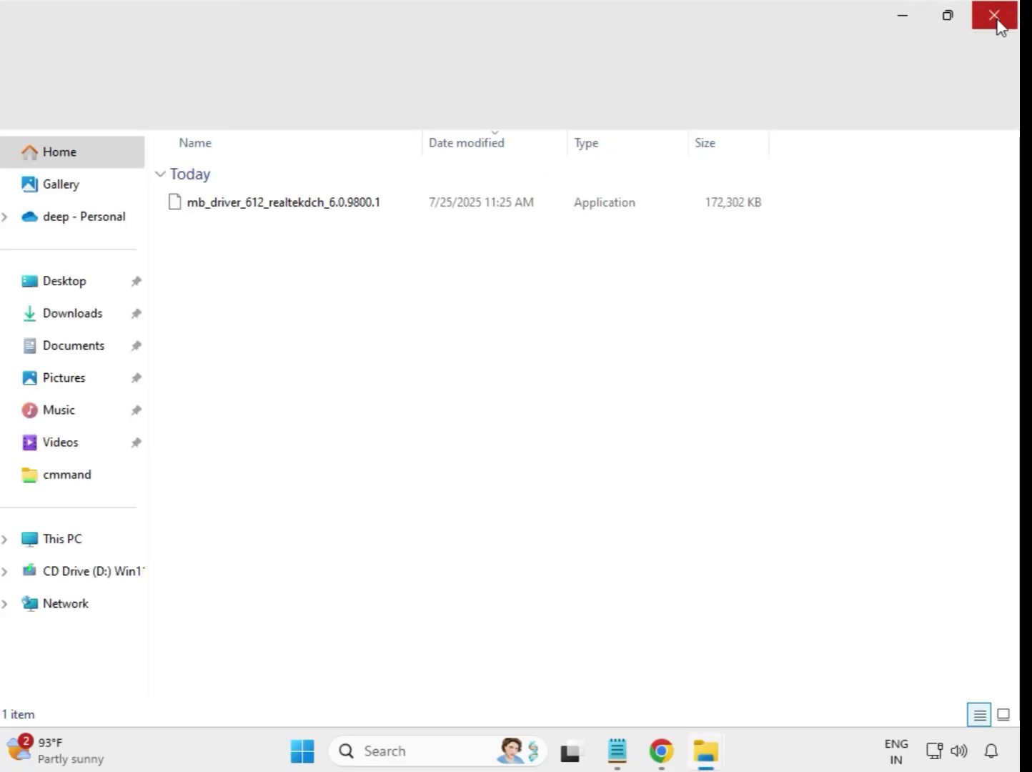
{"action": "left_click", "coordinate": [998, 21]}
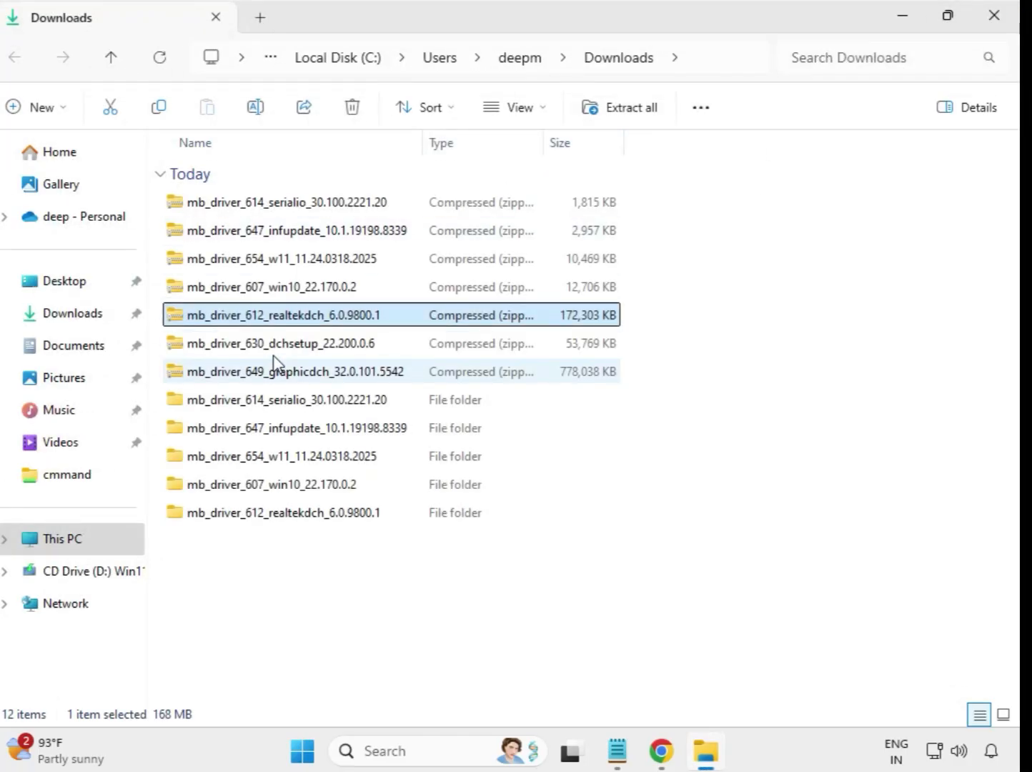
Extract the mb_driver_630_dchsetup_22.200.0.6 archive to its default folder in Downloads and close the window showing the extracted files.
{"action": "left_click", "coordinate": [284, 348]}
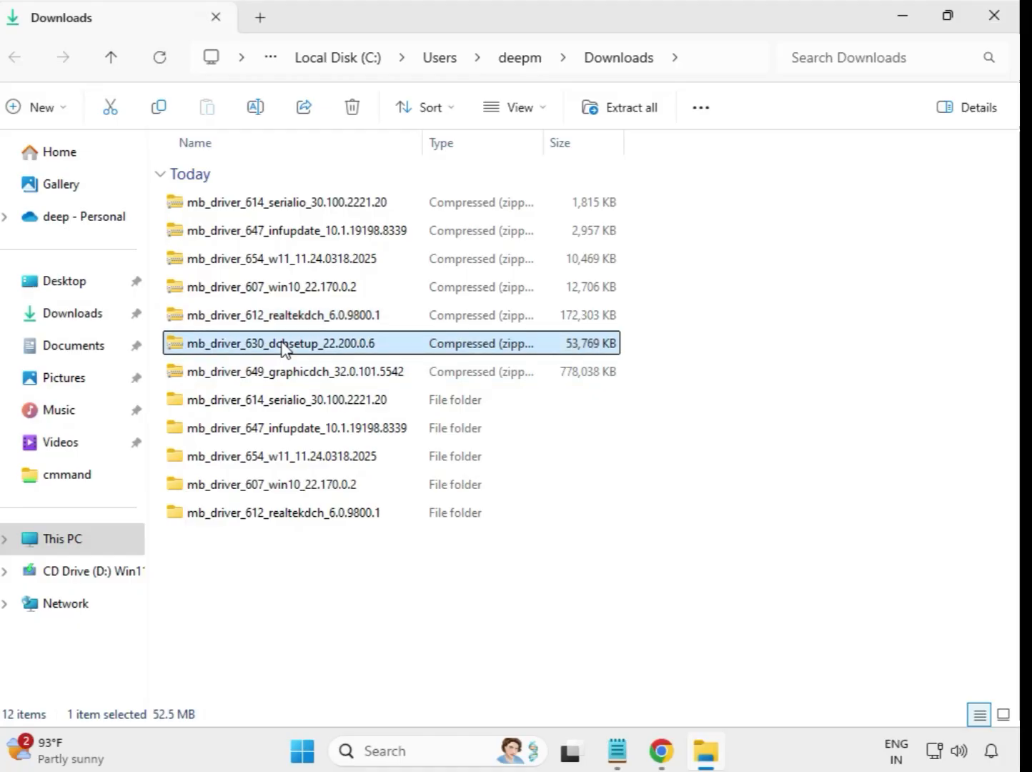
{"action": "right_click", "coordinate": [283, 348]}
{"action": "left_click", "coordinate": [357, 331]}
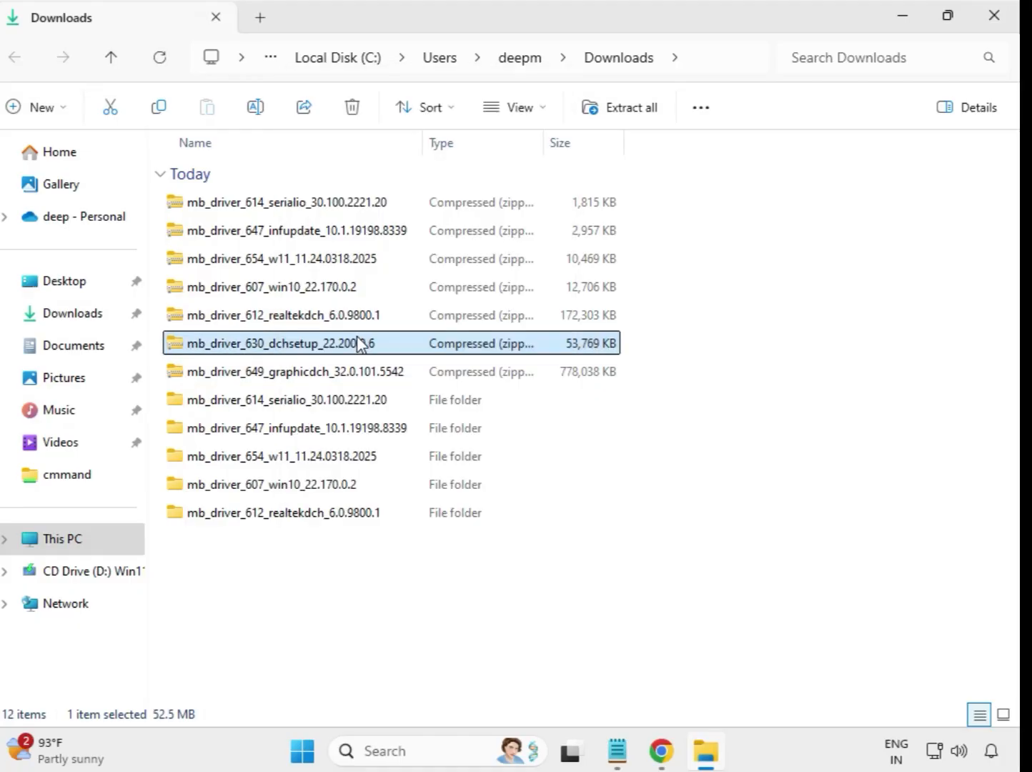
{"action": "left_click", "coordinate": [683, 570]}
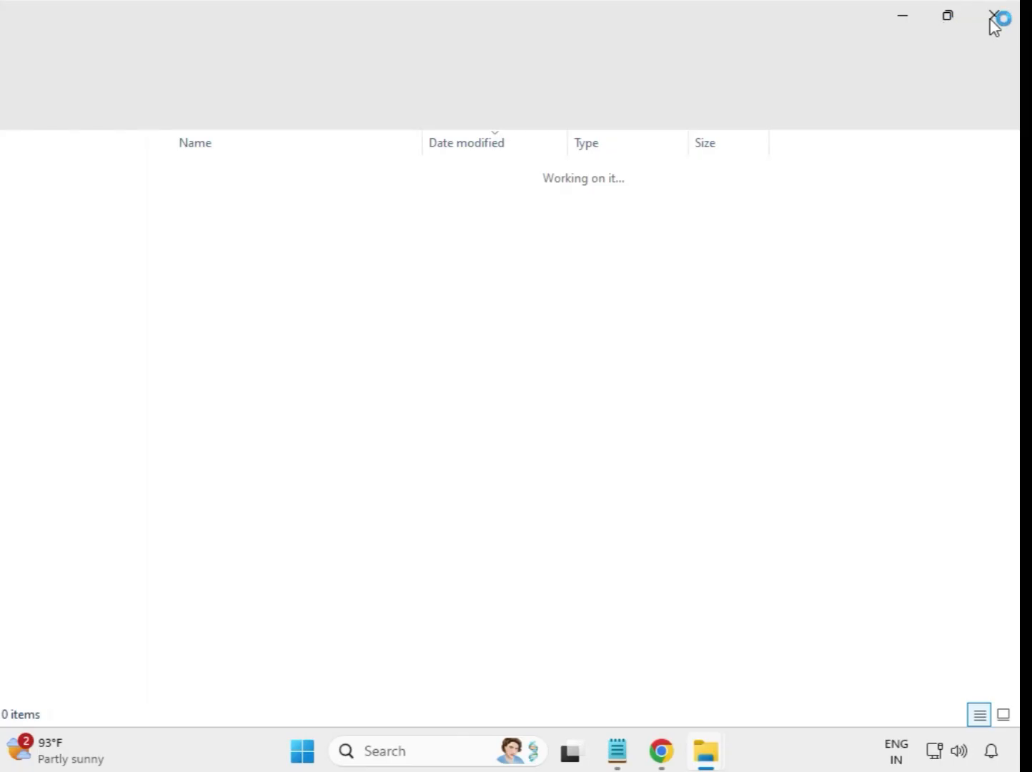
{"action": "left_click", "coordinate": [995, 21]}
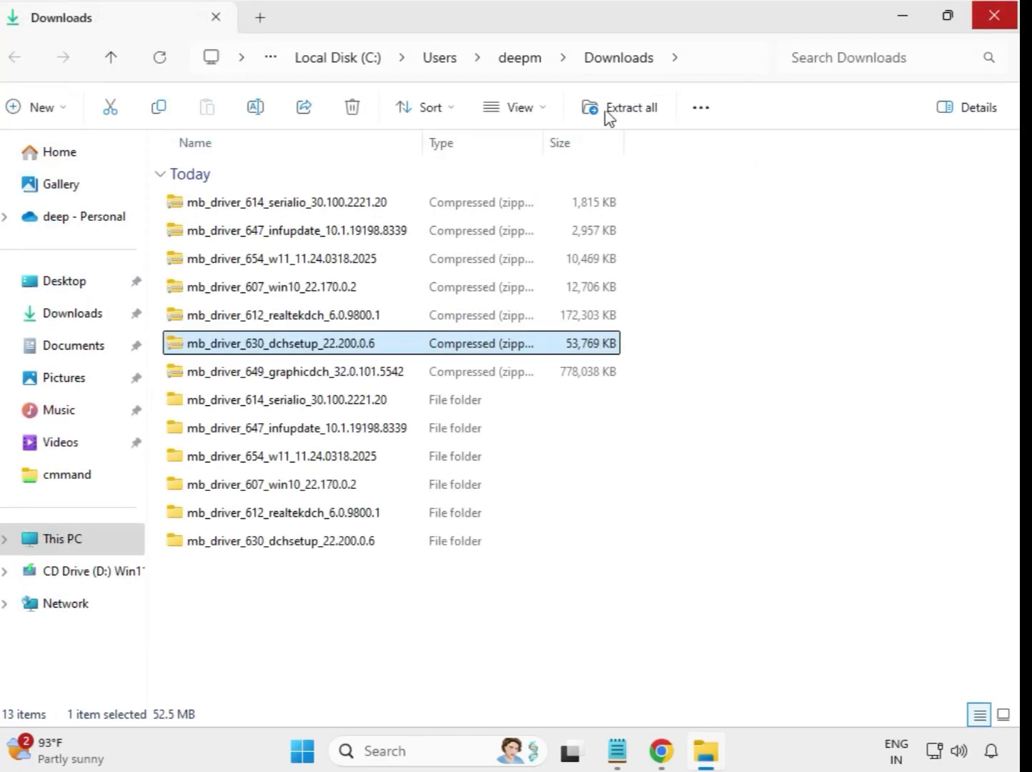
Extract the mb_driver_649_graphicdch_32.0.101.5542 archive to its default folder in Downloads and close the window showing the extracted files.
{"action": "left_click", "coordinate": [314, 379]}
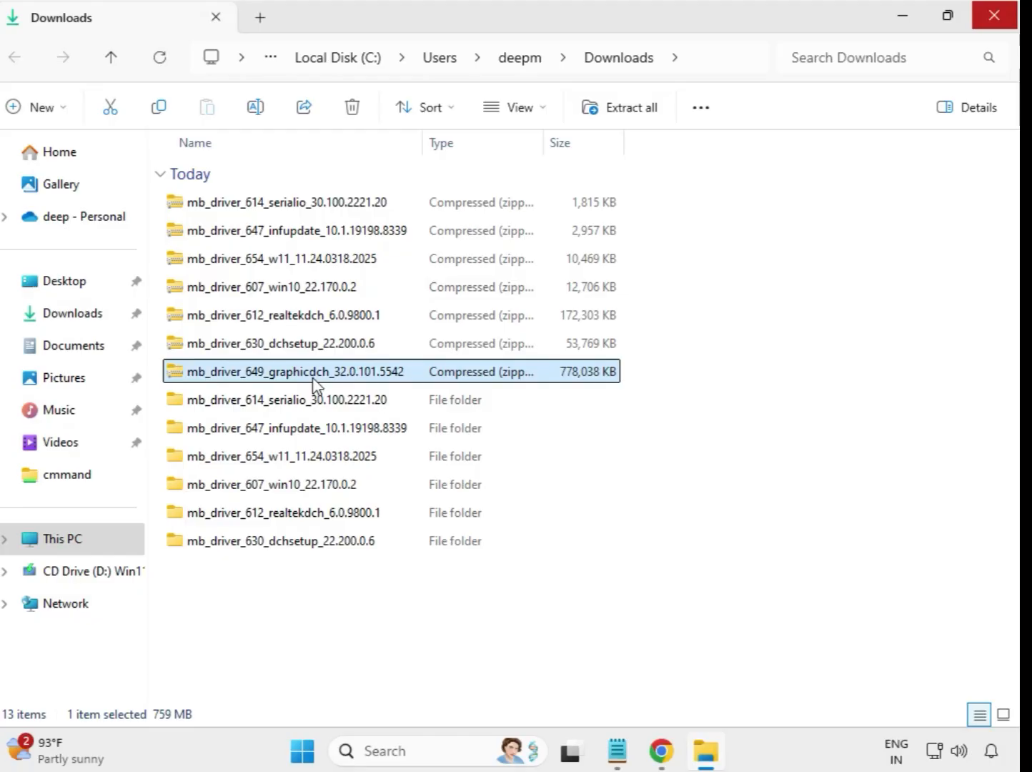
{"action": "right_click", "coordinate": [313, 379]}
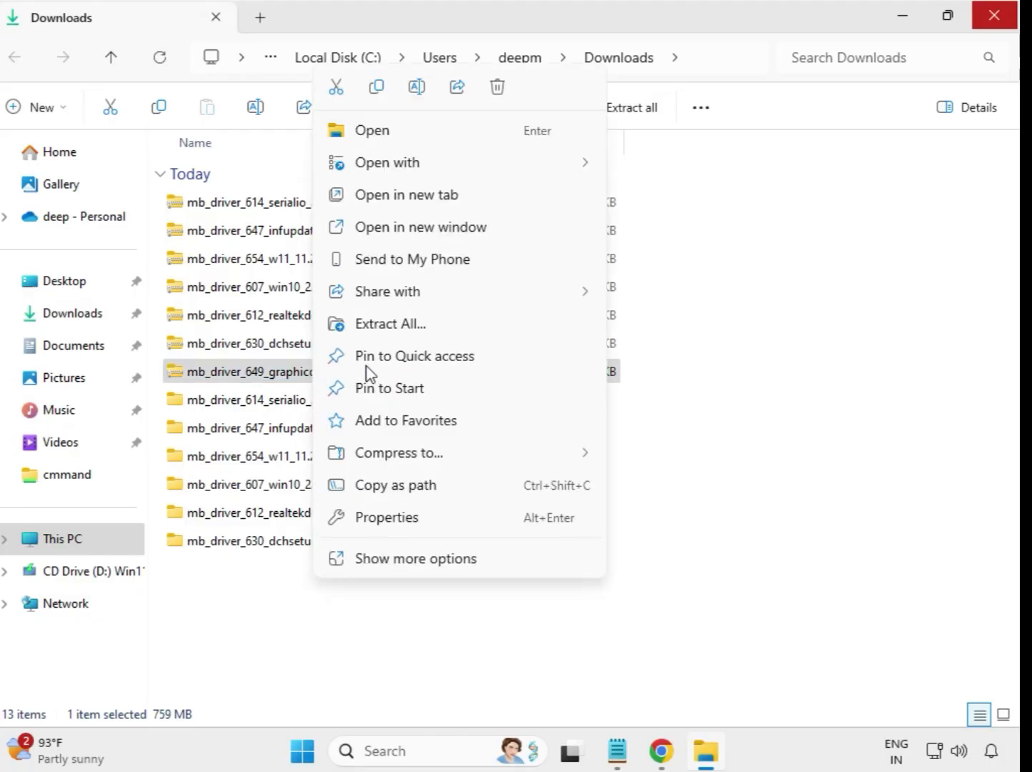
{"action": "left_click", "coordinate": [409, 326]}
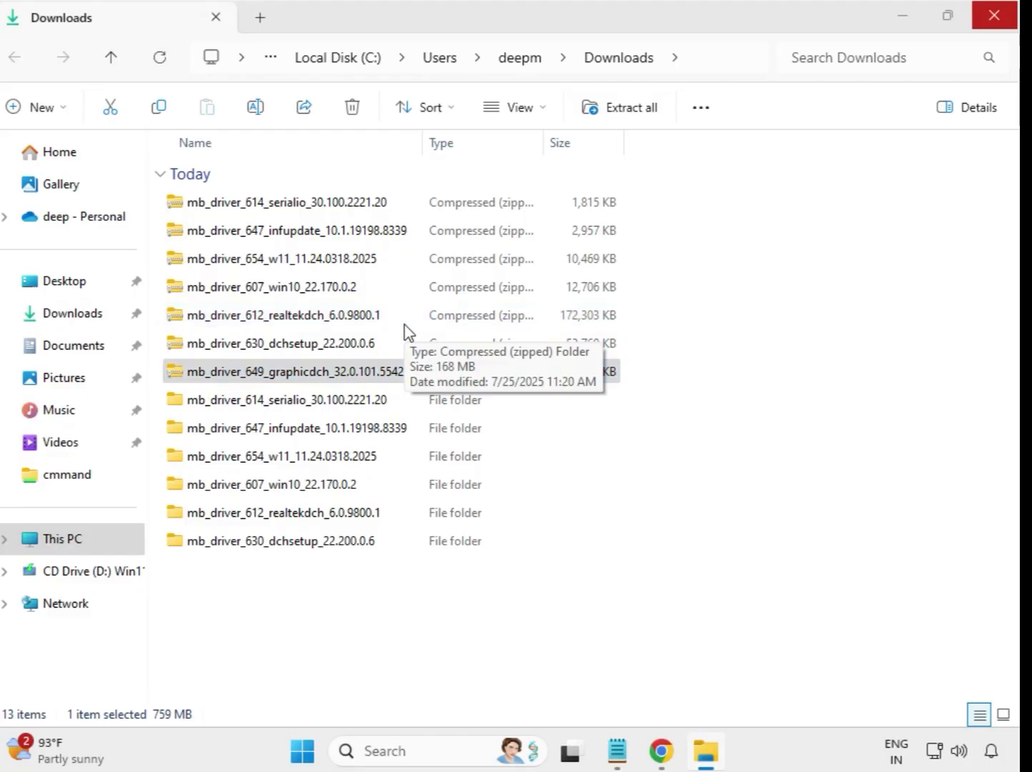
{"action": "left_click", "coordinate": [684, 568]}
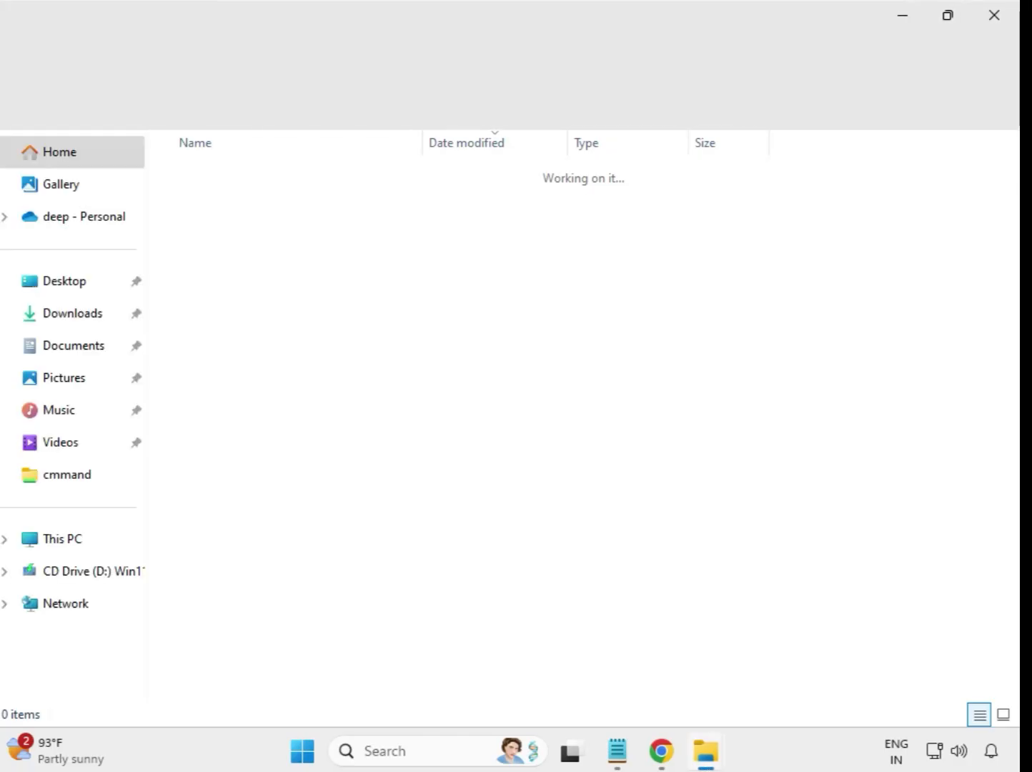
{"action": "left_click", "coordinate": [994, 16]}
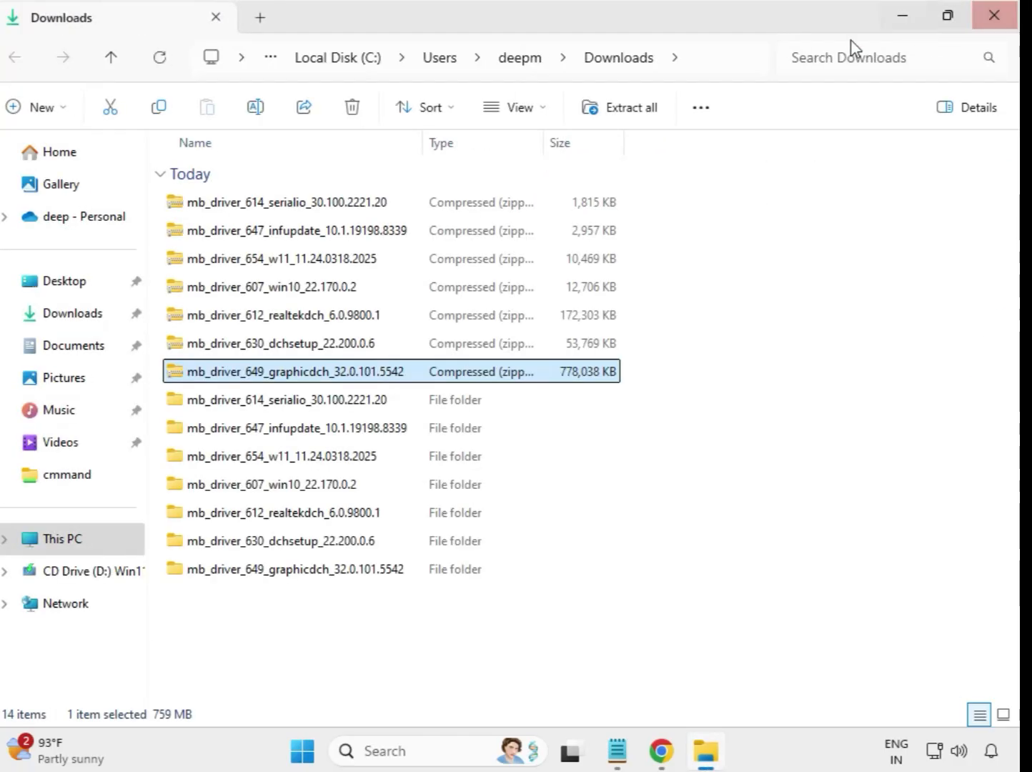
Refresh the Downloads folder listing and select the seven extracted driver folders.
{"action": "left_click", "coordinate": [513, 642]}
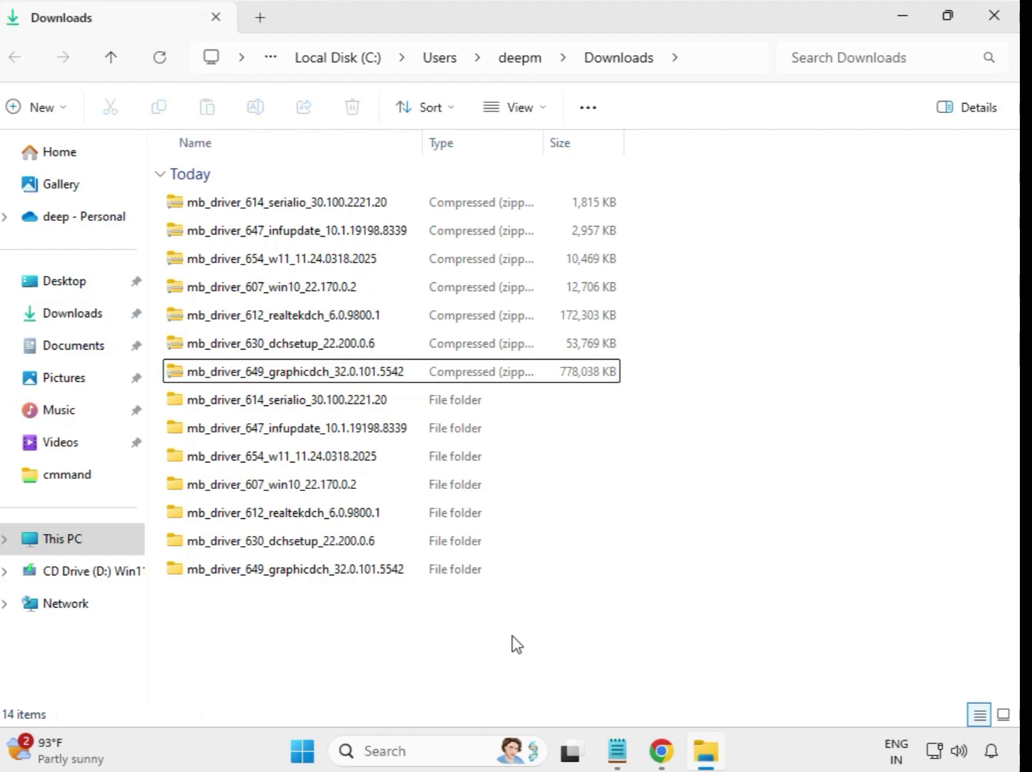
{"action": "right_click", "coordinate": [383, 622]}
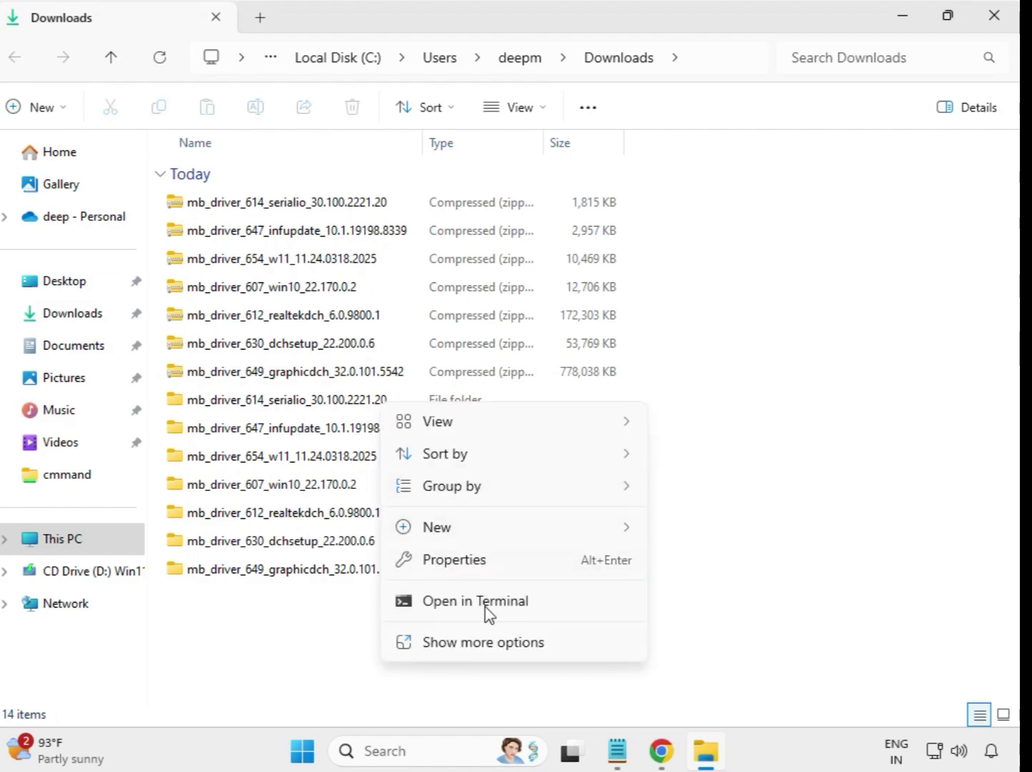
{"action": "left_click", "coordinate": [495, 643]}
{"action": "left_click", "coordinate": [447, 430]}
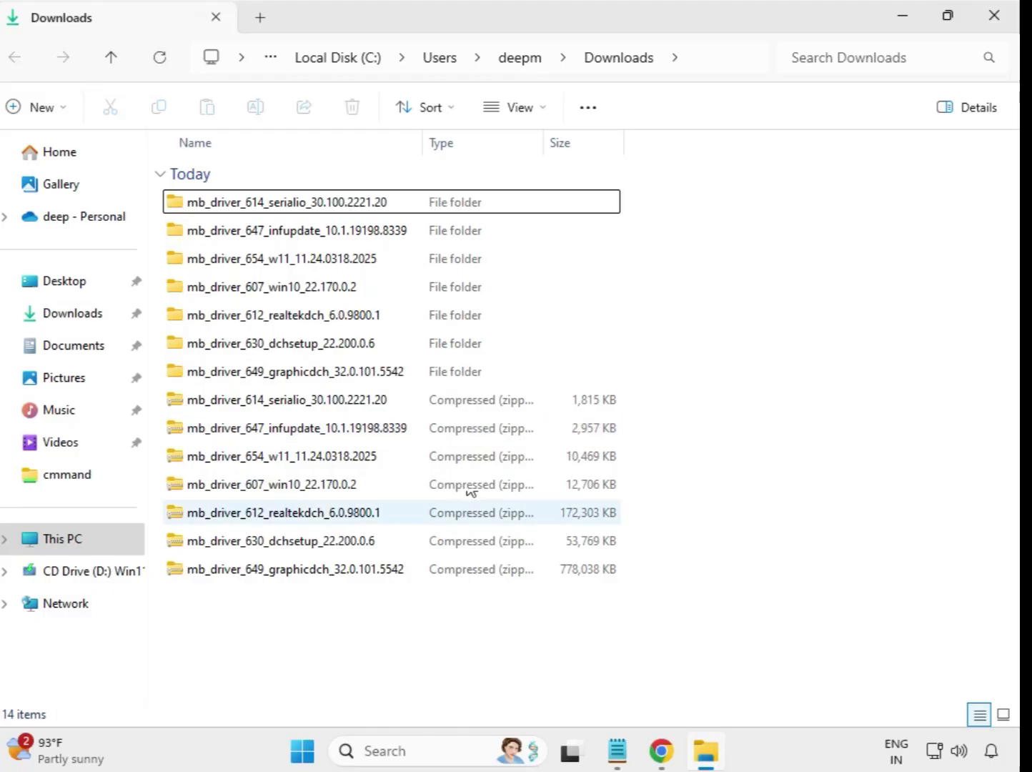
{"action": "left_click_drag", "start_coordinate": [631, 370], "coordinate": [392, 194]}
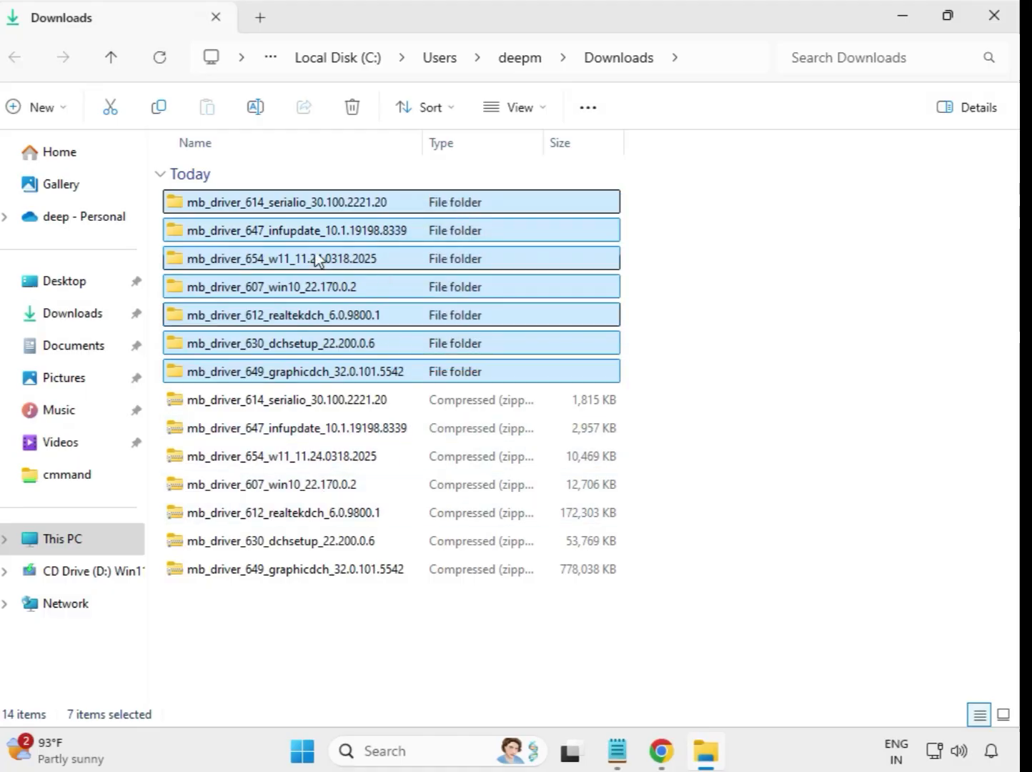
Run the mb_driver_614_serialio_30.100.2221.20 installer from its extracted folder as administrator, allow its changes, and report that the program worked correctly.
{"action": "left_click", "coordinate": [352, 206]}
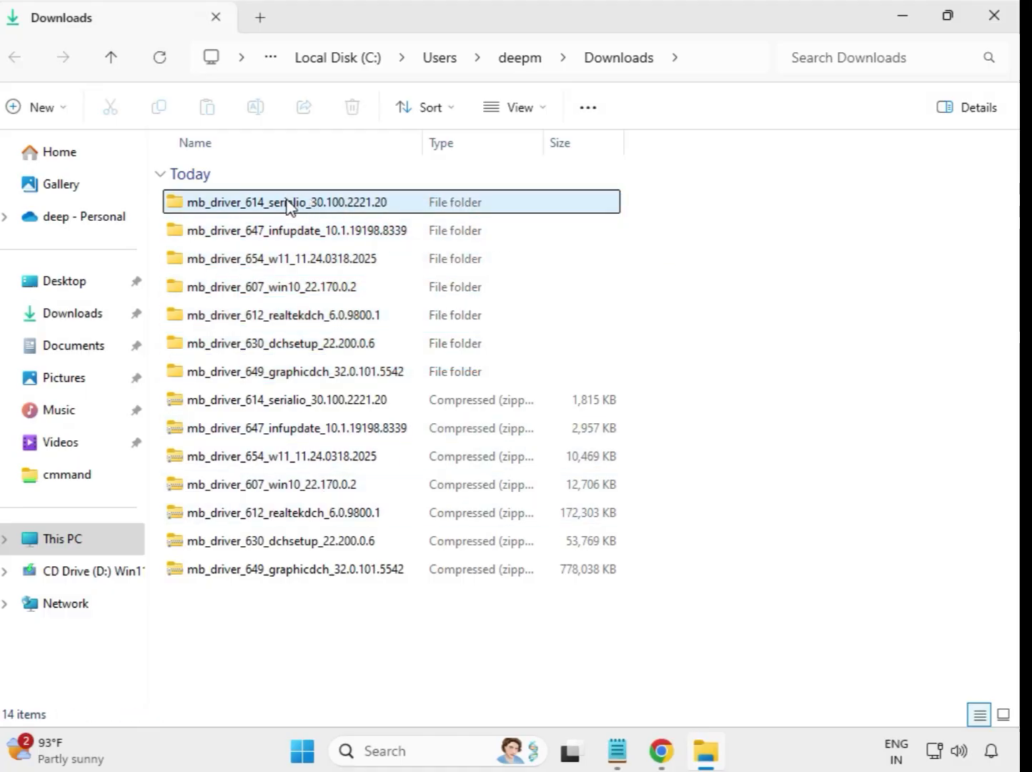
{"action": "double_click", "coordinate": [288, 208]}
{"action": "left_click", "coordinate": [275, 210]}
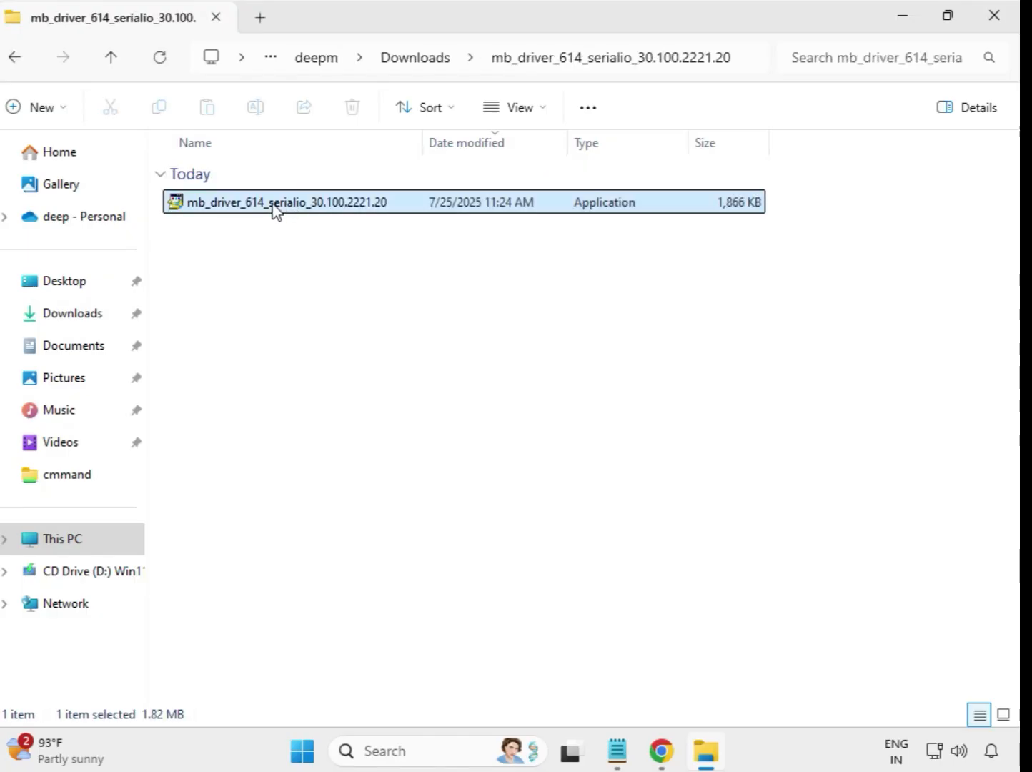
{"action": "right_click", "coordinate": [275, 210]}
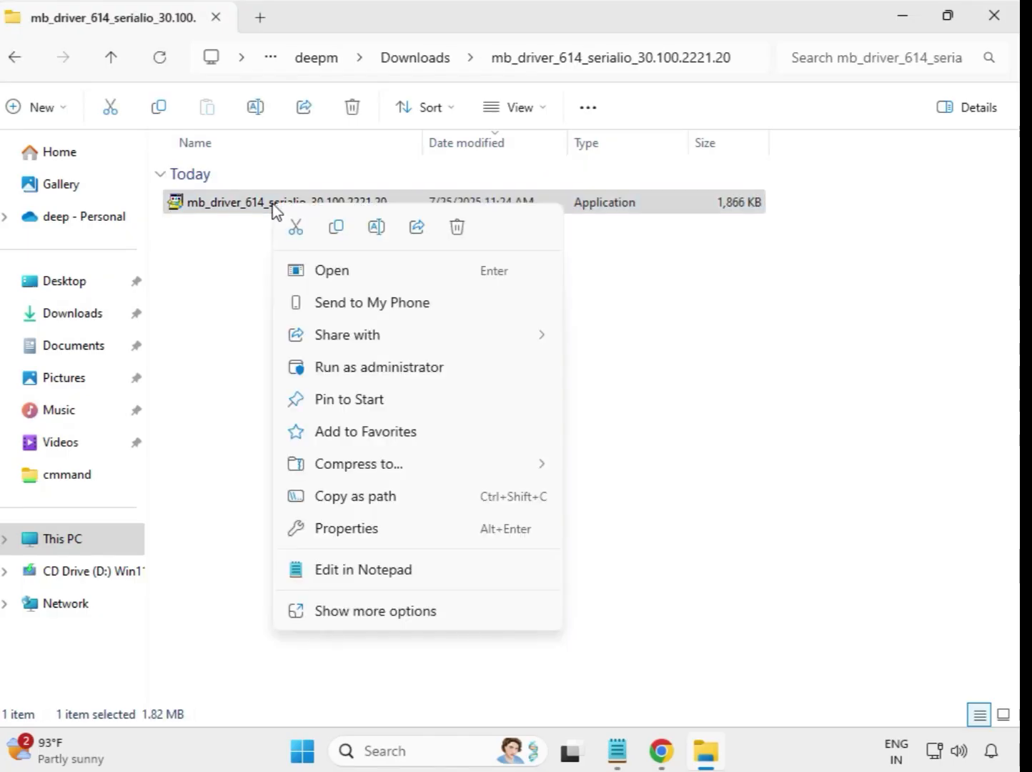
{"action": "left_click", "coordinate": [364, 370]}
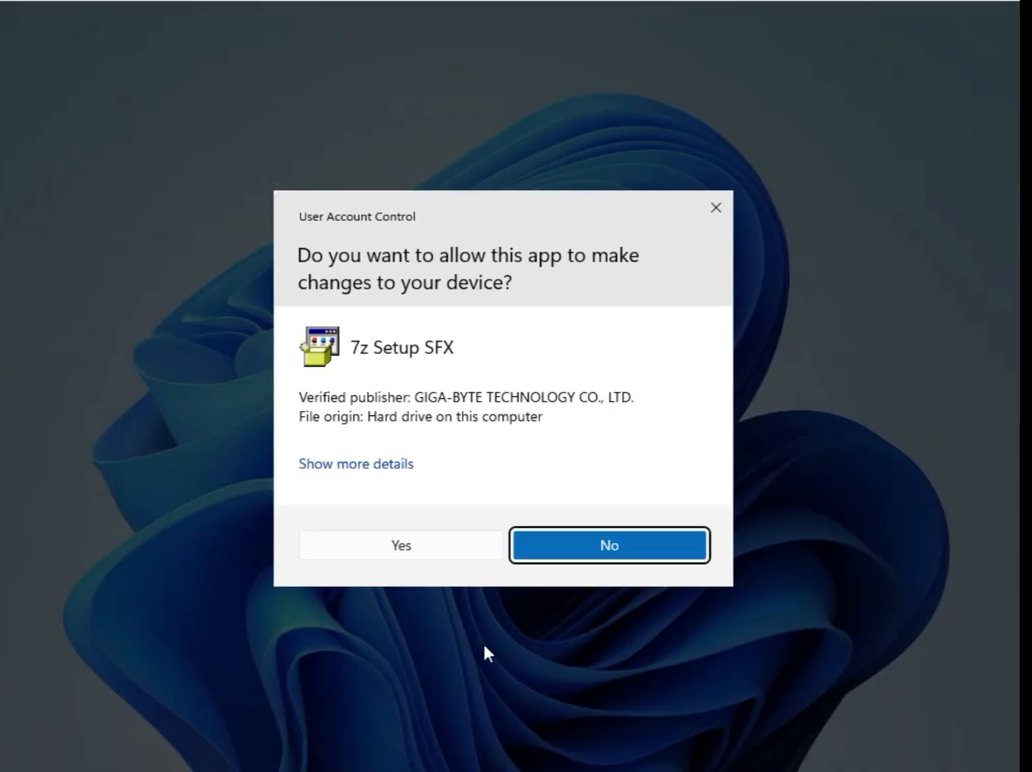
{"action": "left_click", "coordinate": [409, 547]}
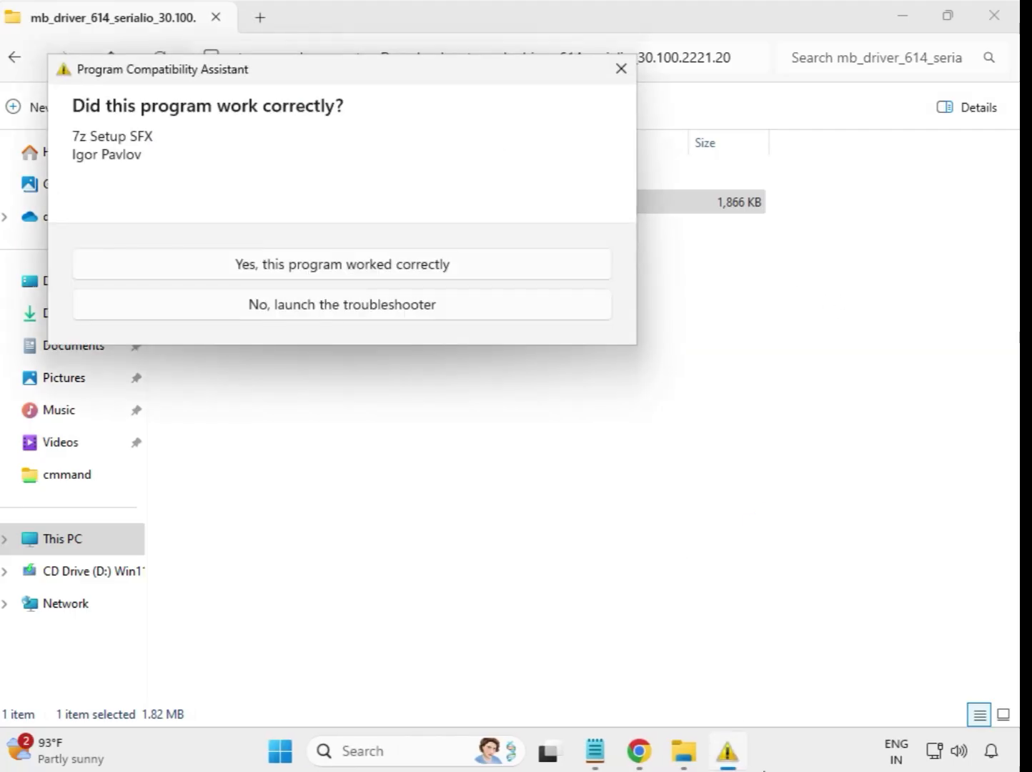
{"action": "left_click", "coordinate": [491, 258]}
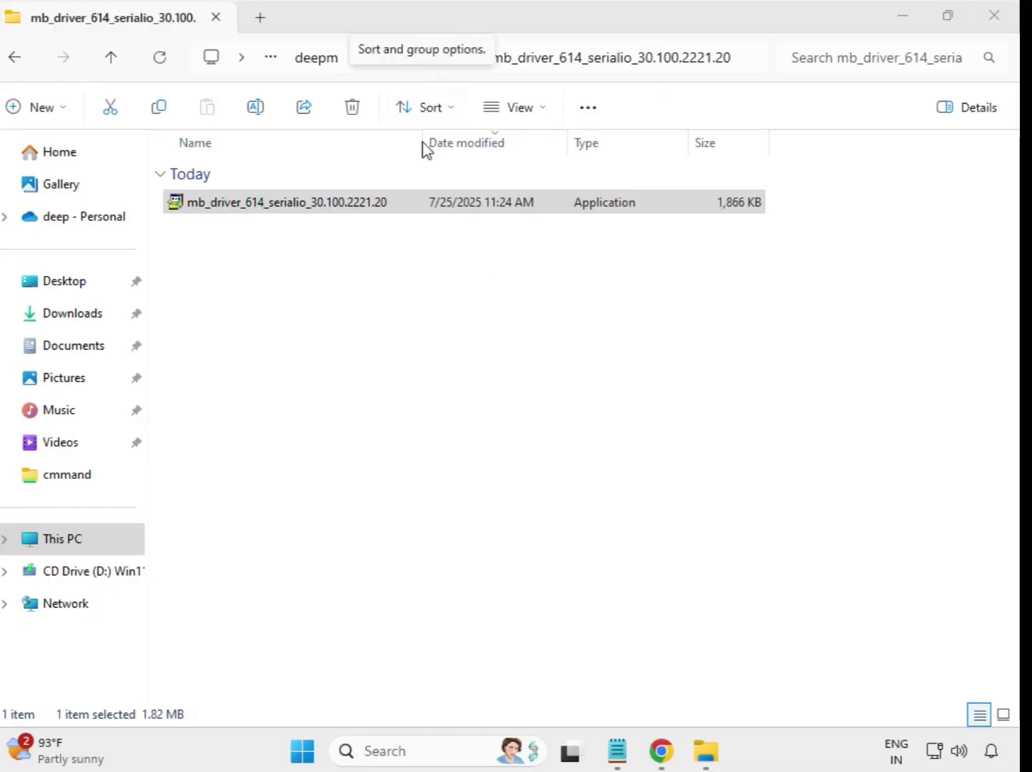
Return to Downloads and run the mb_driver_647_infupdate_10.1.19198.8339 installer from its extracted folder as administrator, allowing its changes.
{"action": "left_click", "coordinate": [17, 60]}
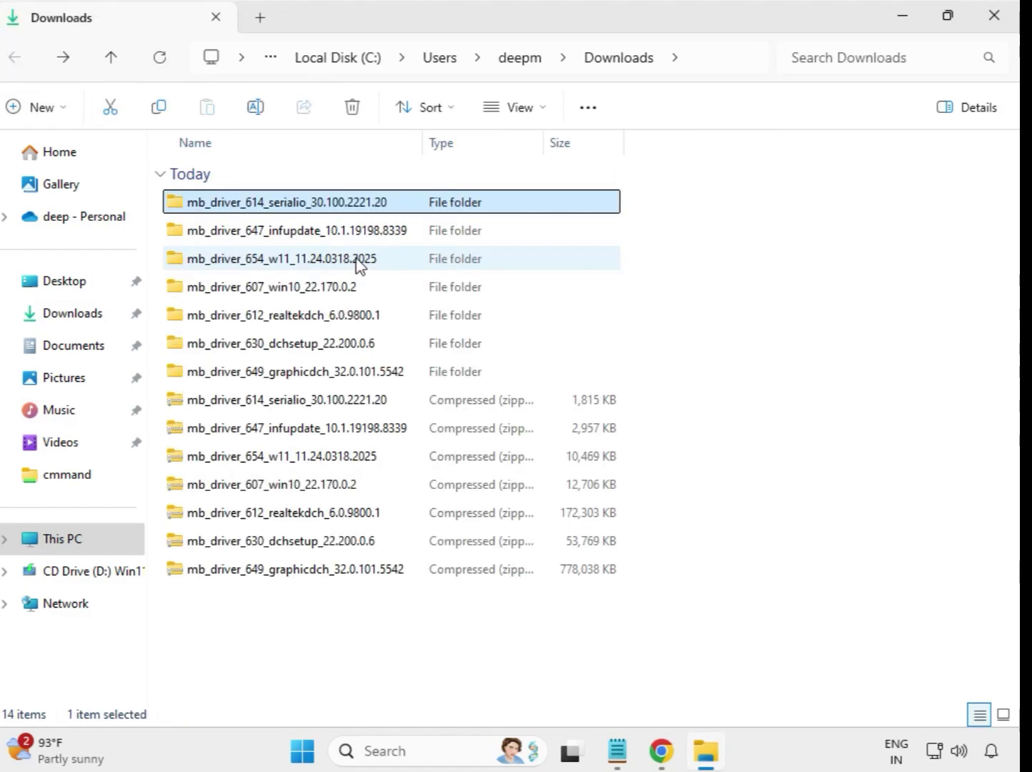
{"action": "double_click", "coordinate": [341, 233]}
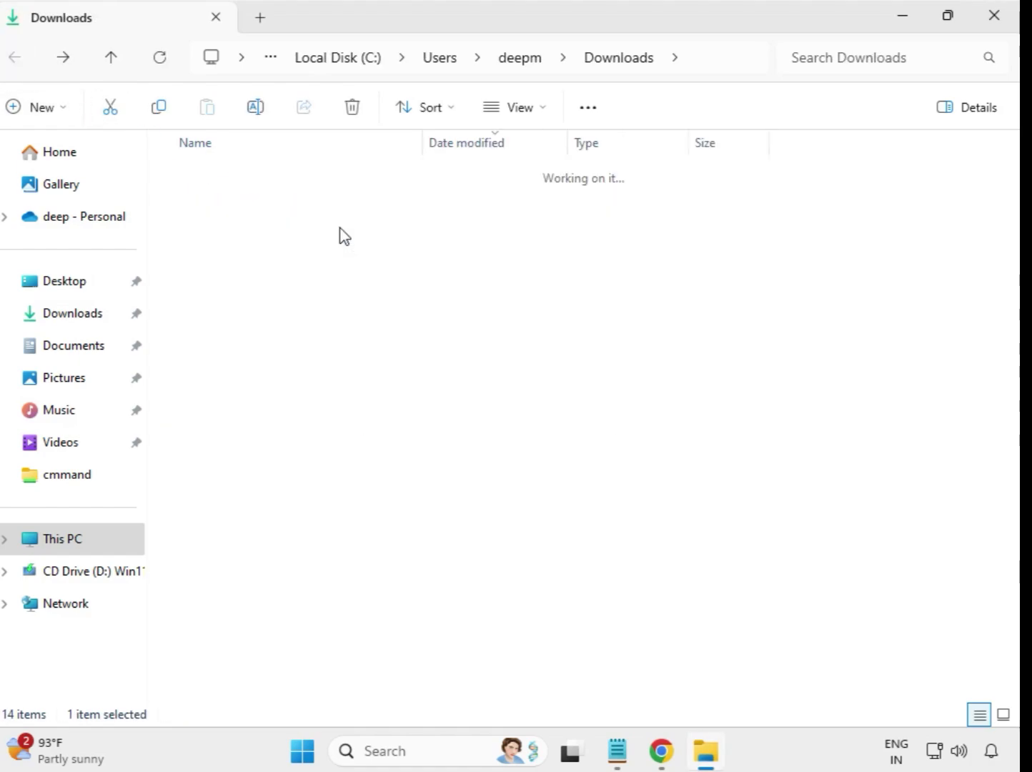
{"action": "left_click", "coordinate": [343, 209]}
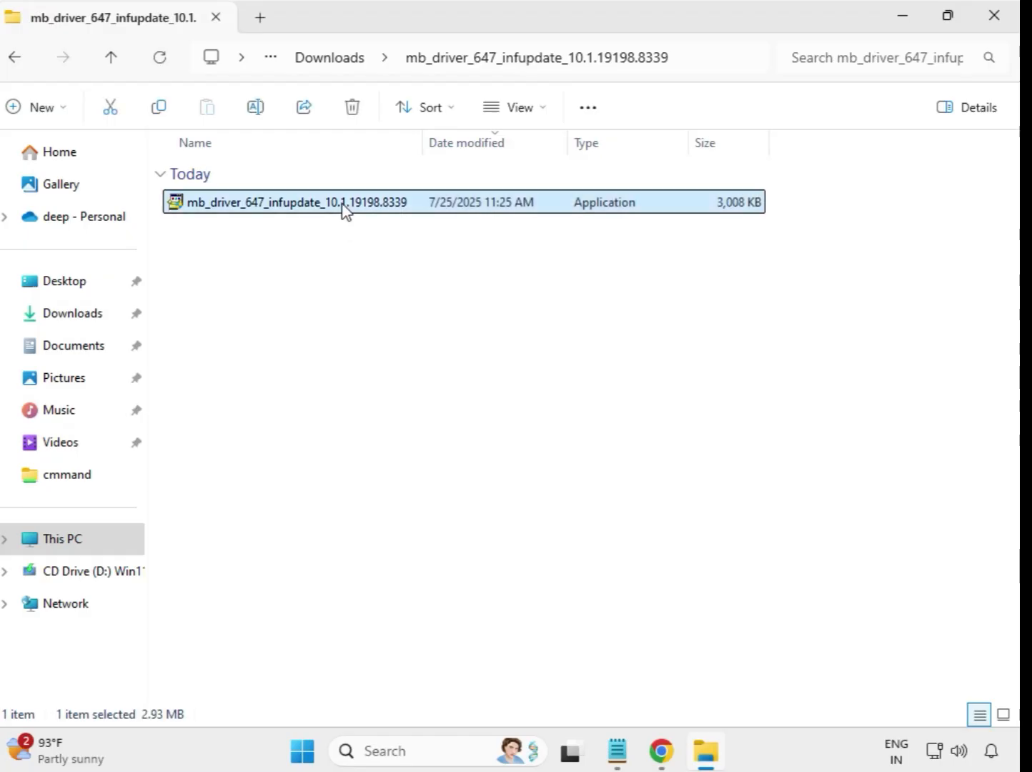
{"action": "right_click", "coordinate": [343, 209]}
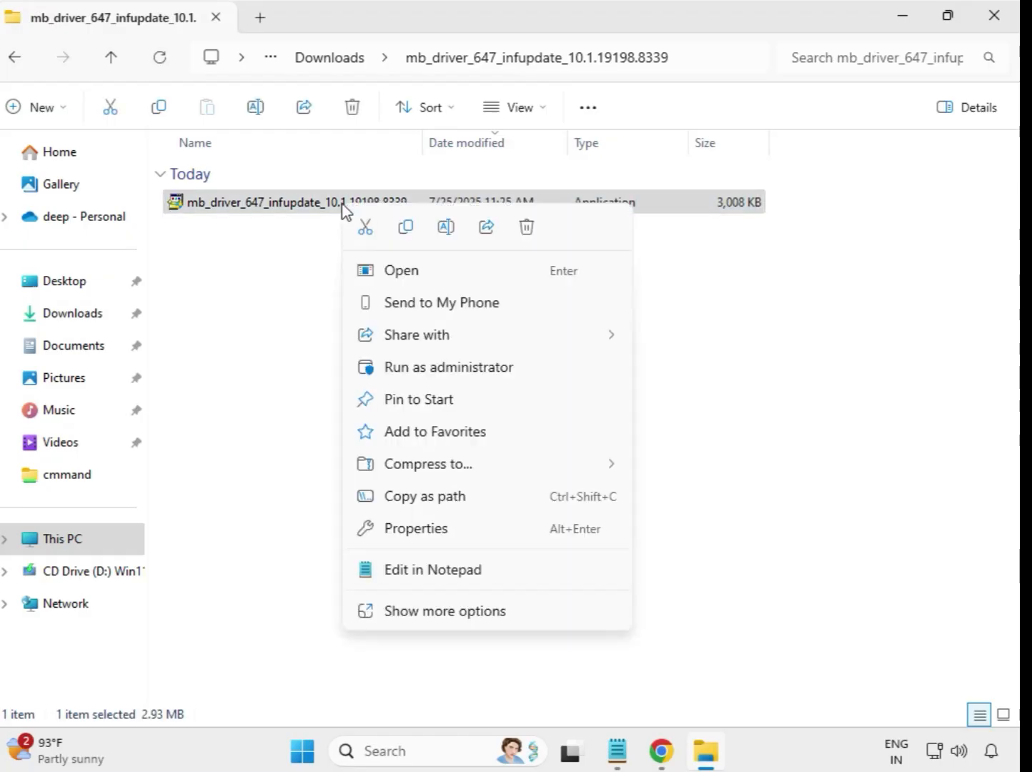
{"action": "left_click", "coordinate": [461, 368]}
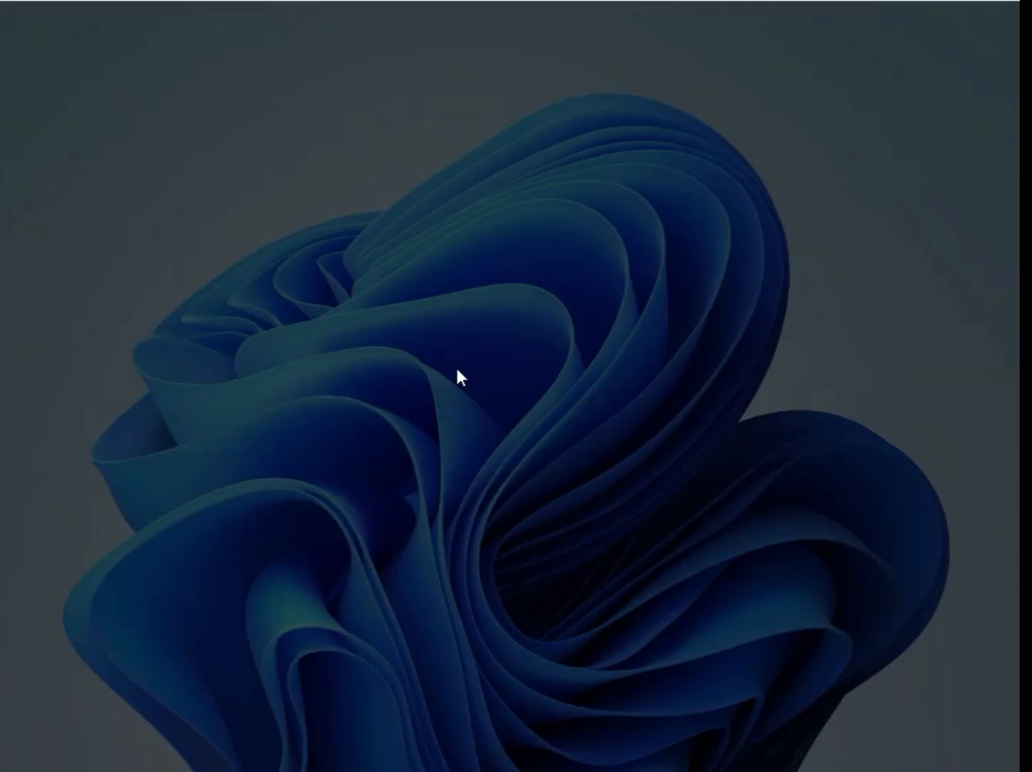
{"action": "left_click", "coordinate": [469, 557]}
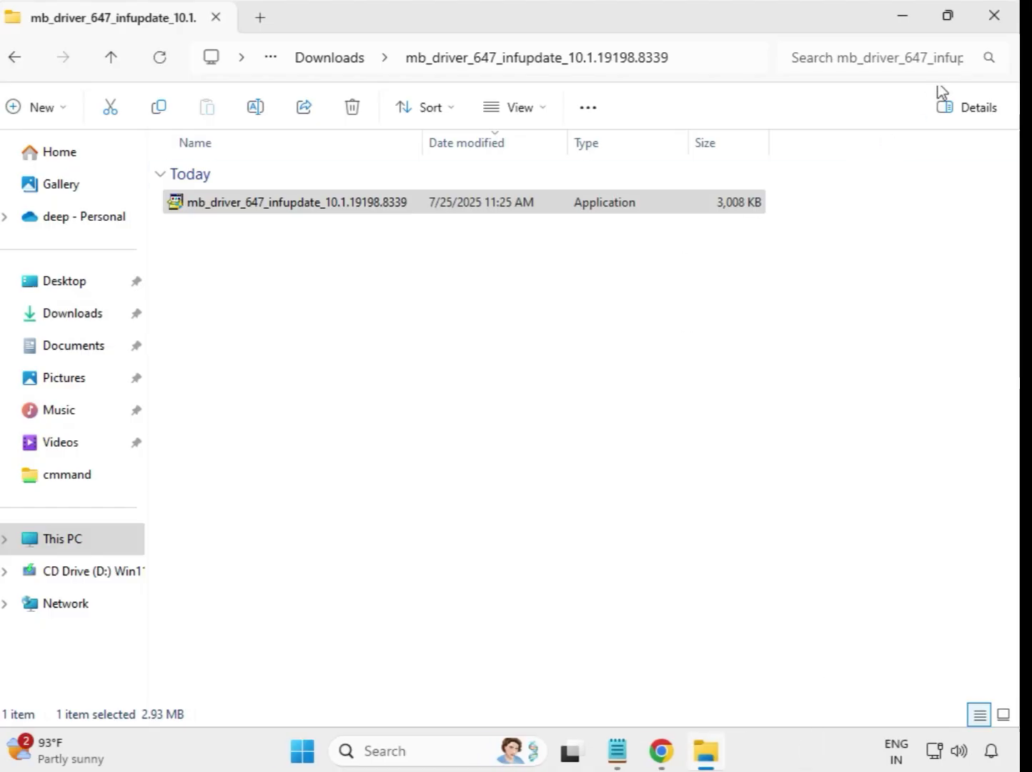
Return to Downloads and run the mb_driver_654_w11_11.24.0318.2025 installer from its extracted folder as administrator, allowing its changes.
{"action": "left_click", "coordinate": [311, 61]}
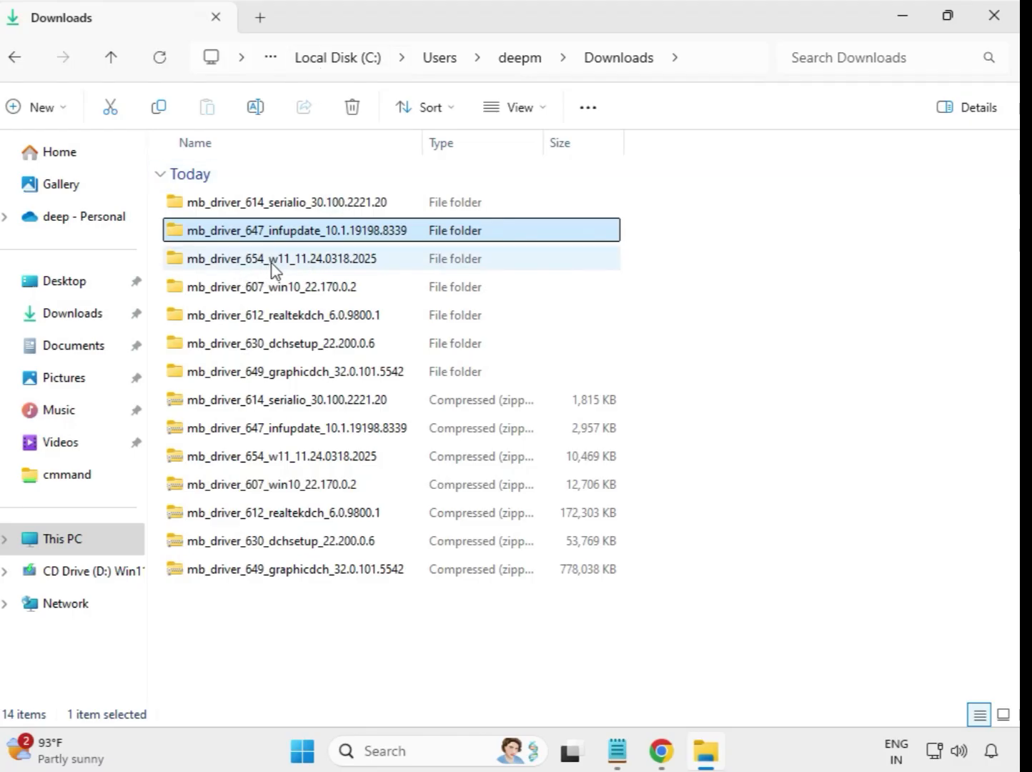
{"action": "double_click", "coordinate": [290, 269]}
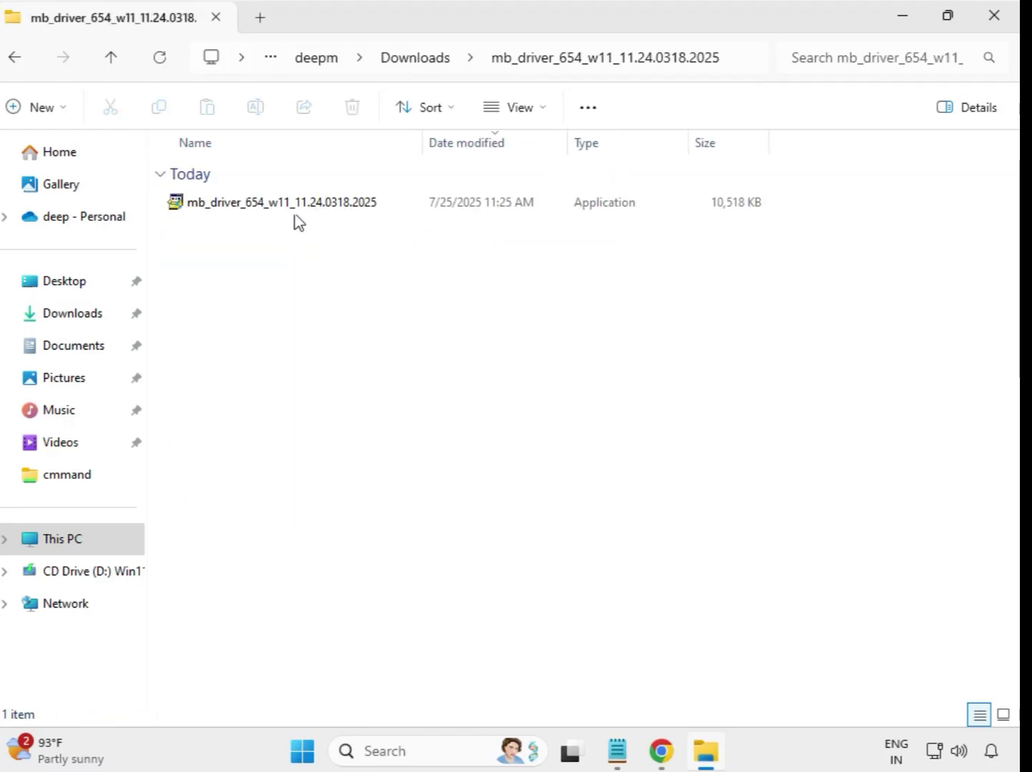
{"action": "left_click", "coordinate": [301, 211]}
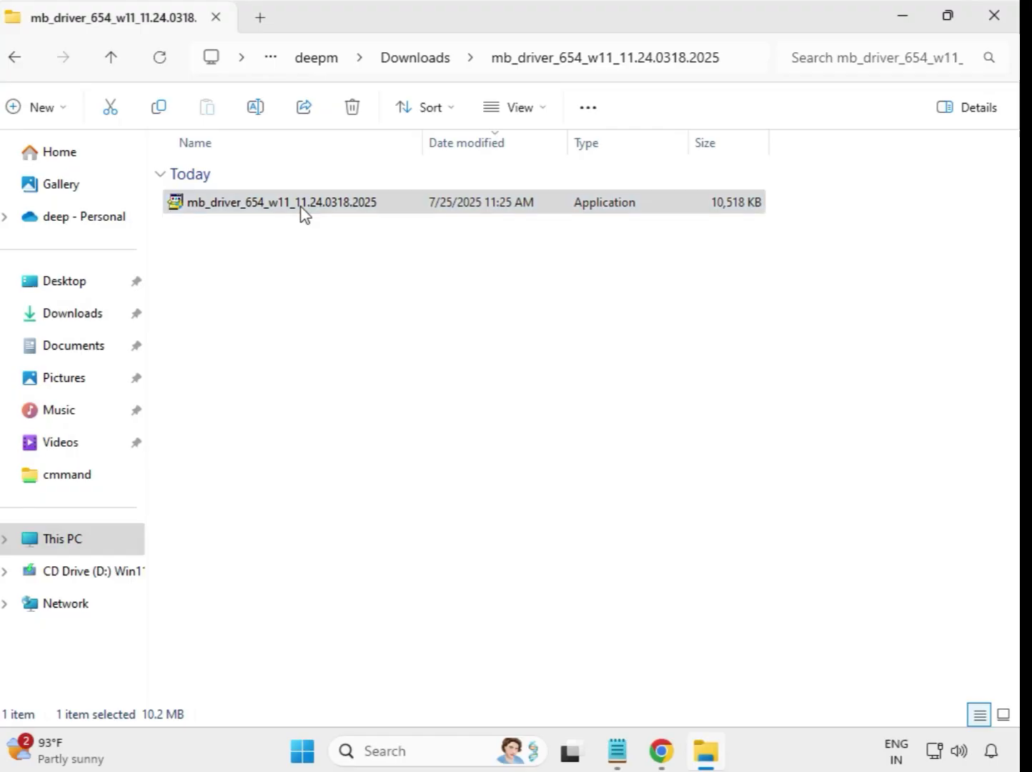
{"action": "right_click", "coordinate": [304, 212]}
{"action": "left_click", "coordinate": [399, 371]}
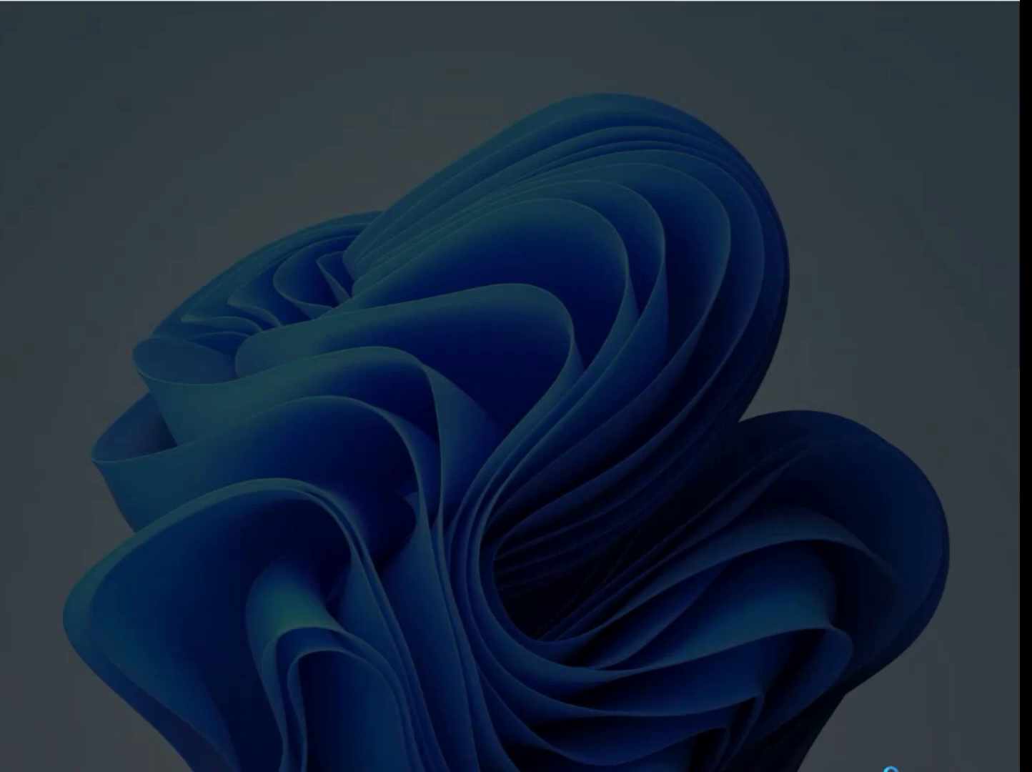
{"action": "left_click", "coordinate": [422, 552]}
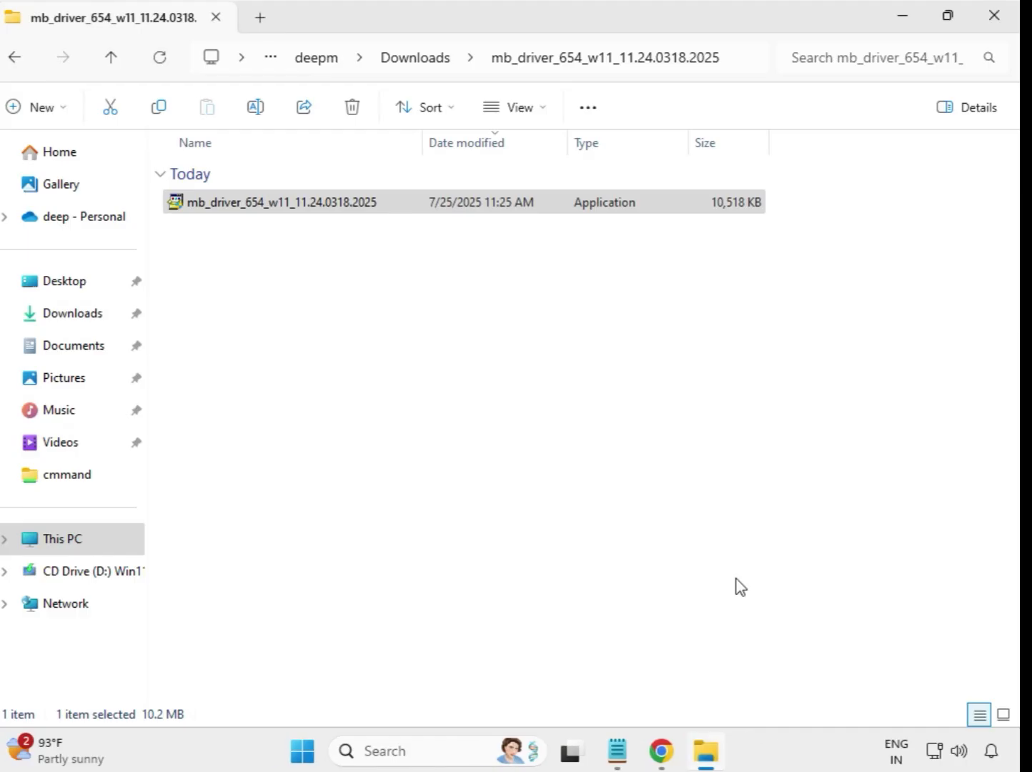
Return to Downloads and run the mb_driver_607_win10_22.170.0.2 installer from its extracted folder as administrator, allowing its changes.
{"action": "left_click", "coordinate": [418, 63]}
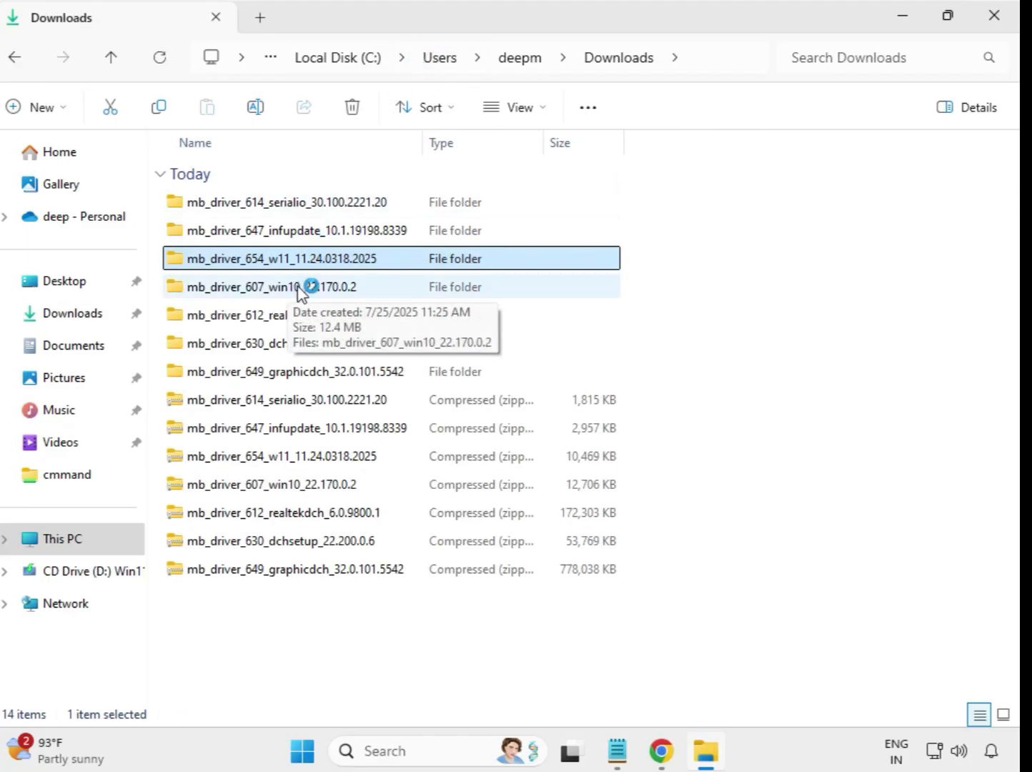
{"action": "double_click", "coordinate": [298, 287]}
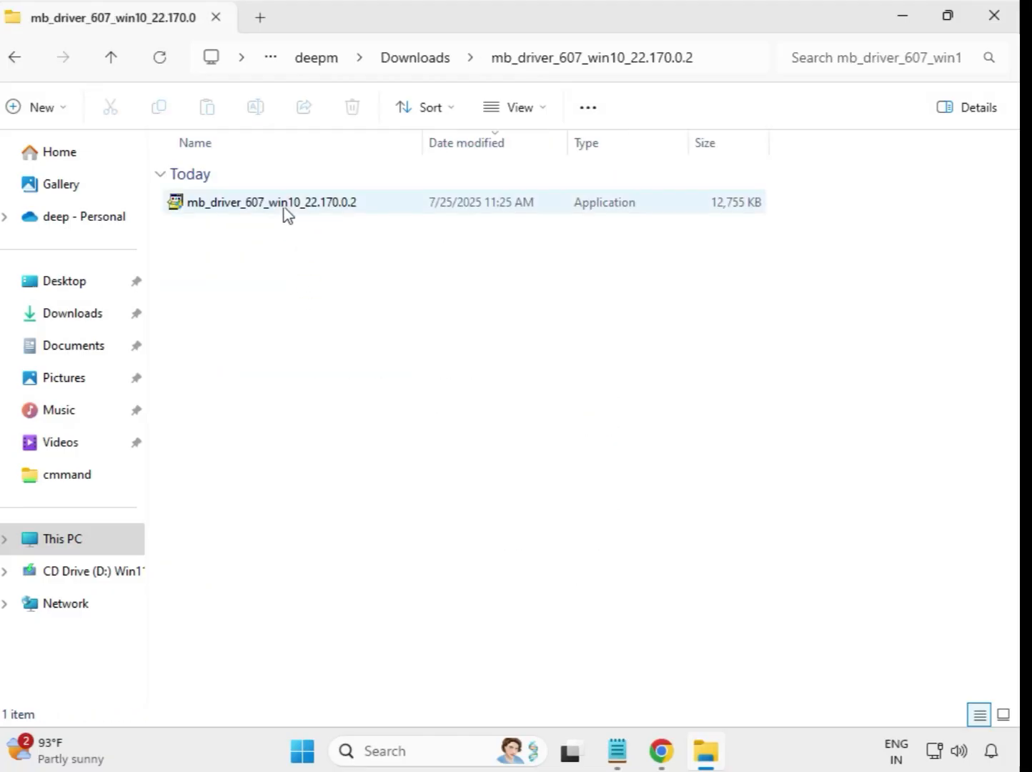
{"action": "left_click", "coordinate": [284, 208]}
{"action": "right_click", "coordinate": [285, 209]}
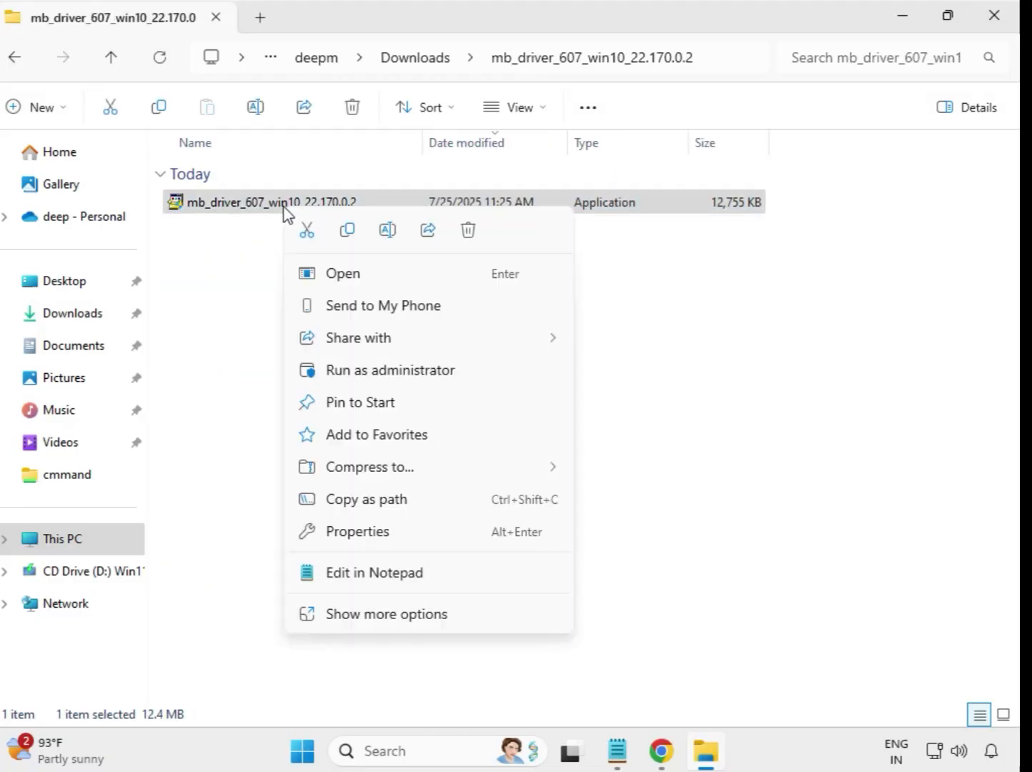
{"action": "left_click", "coordinate": [371, 366]}
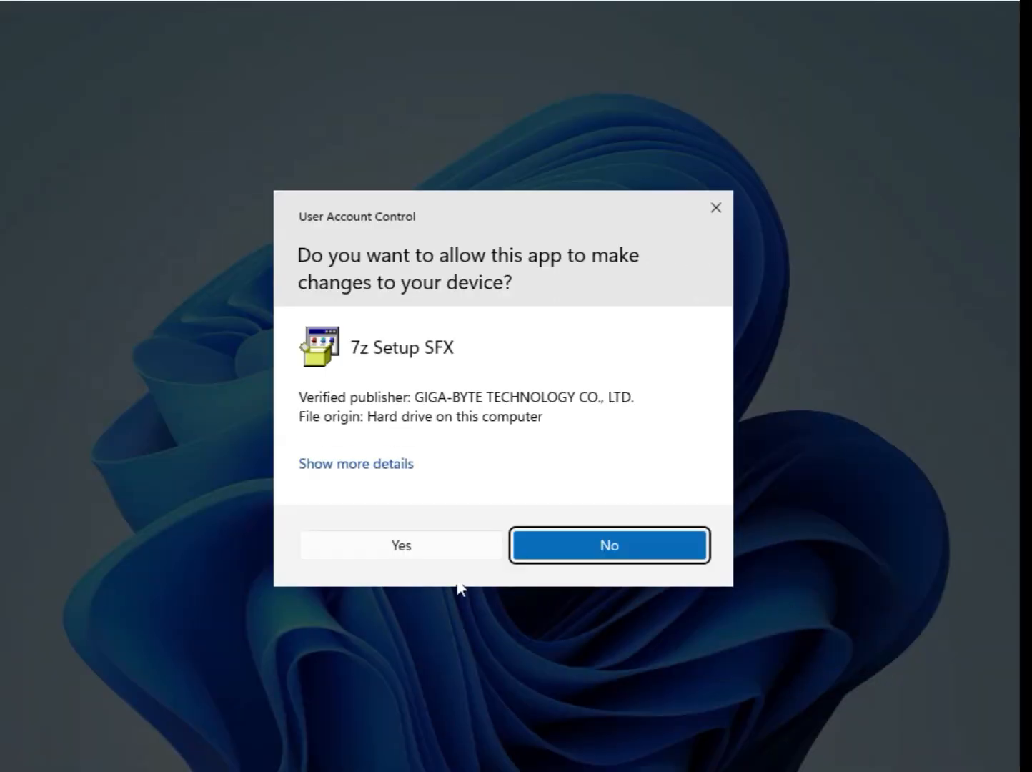
{"action": "left_click", "coordinate": [425, 548]}
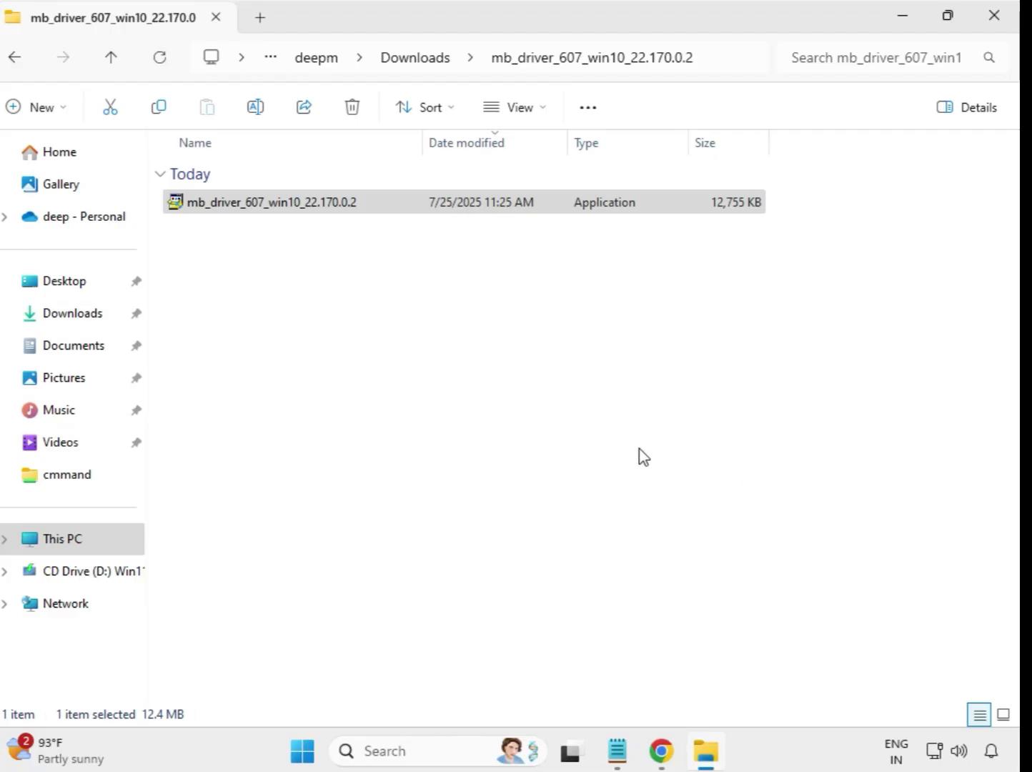
Return to Downloads and run the mb_driver_612_realtekdch_6.0.9800.1 installer from its extracted folder as administrator, allowing its changes.
{"action": "left_click", "coordinate": [414, 60]}
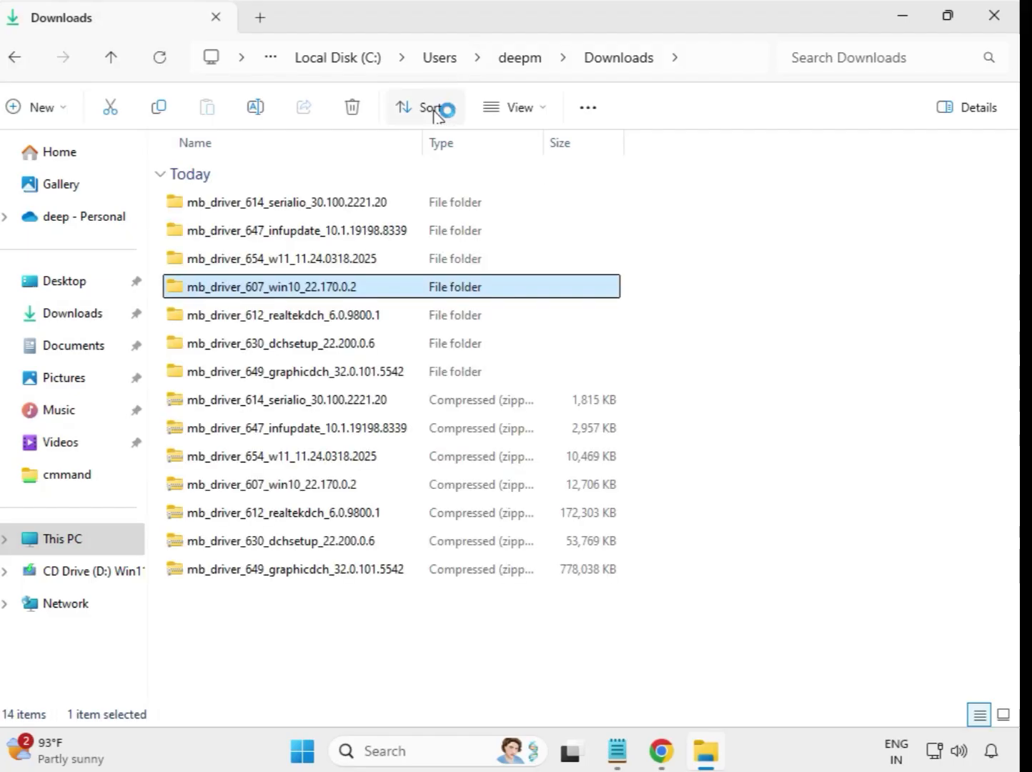
{"action": "left_click", "coordinate": [350, 319]}
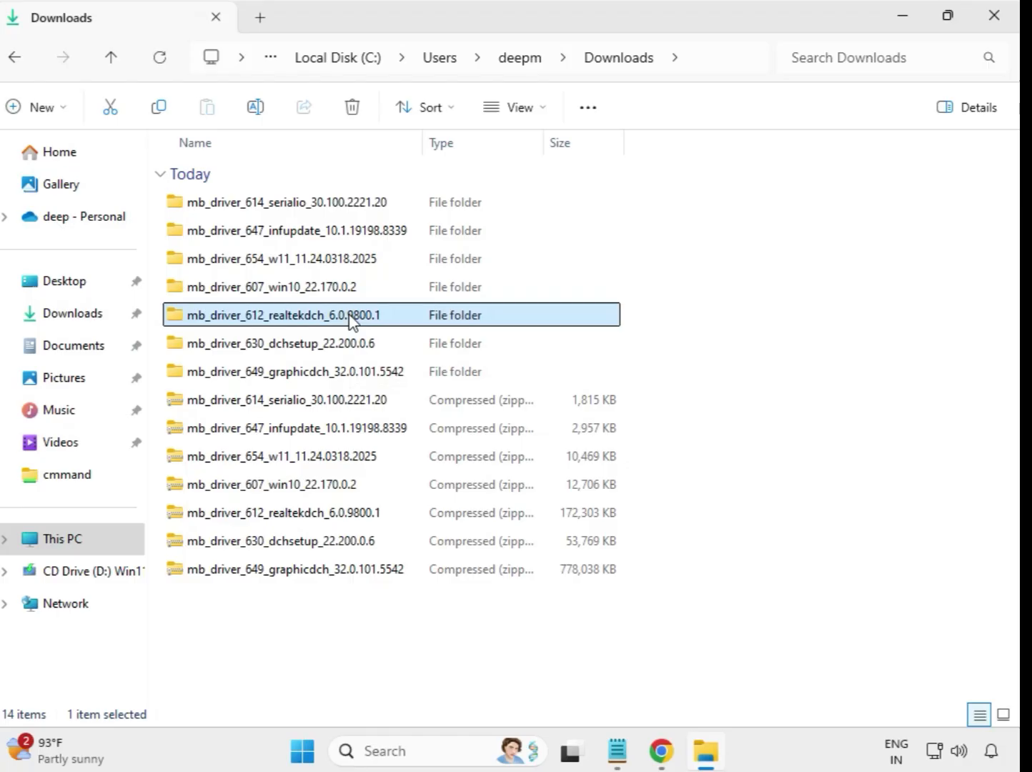
{"action": "double_click", "coordinate": [410, 321]}
{"action": "left_click", "coordinate": [319, 204]}
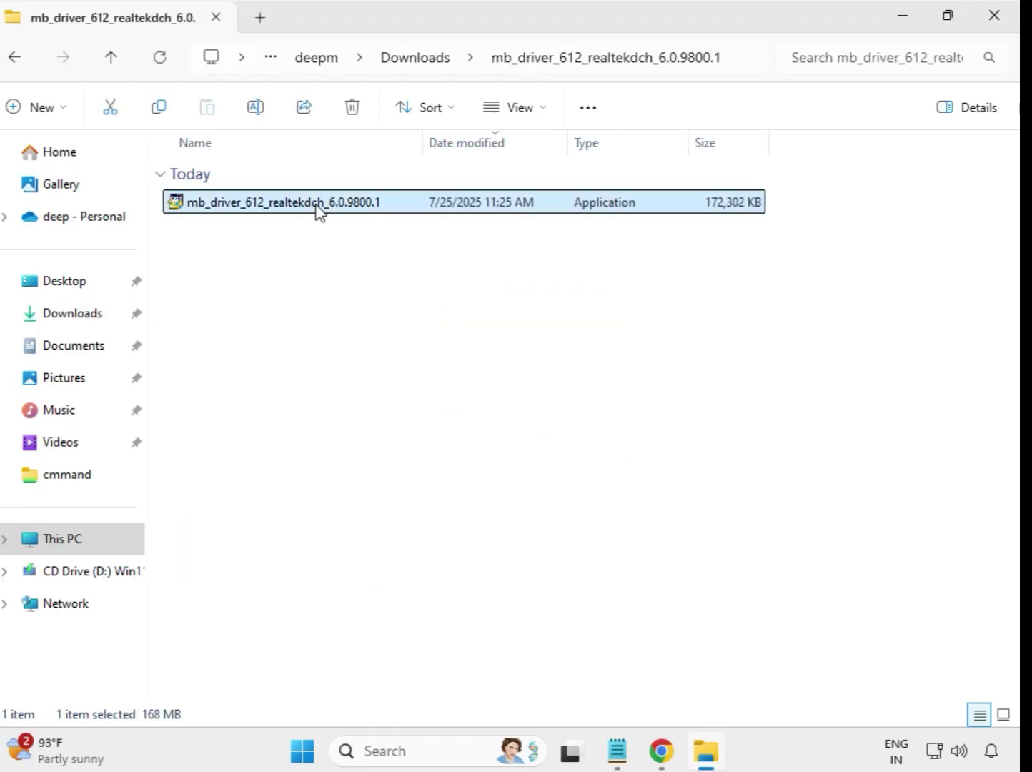
{"action": "right_click", "coordinate": [323, 217]}
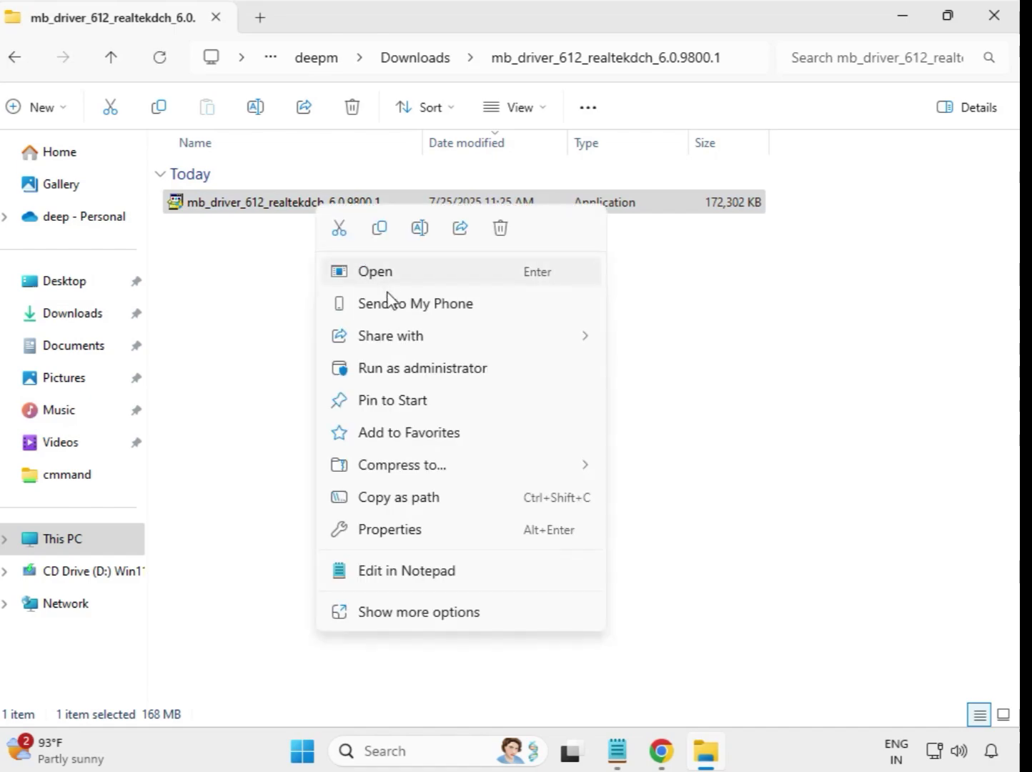
{"action": "left_click", "coordinate": [447, 370]}
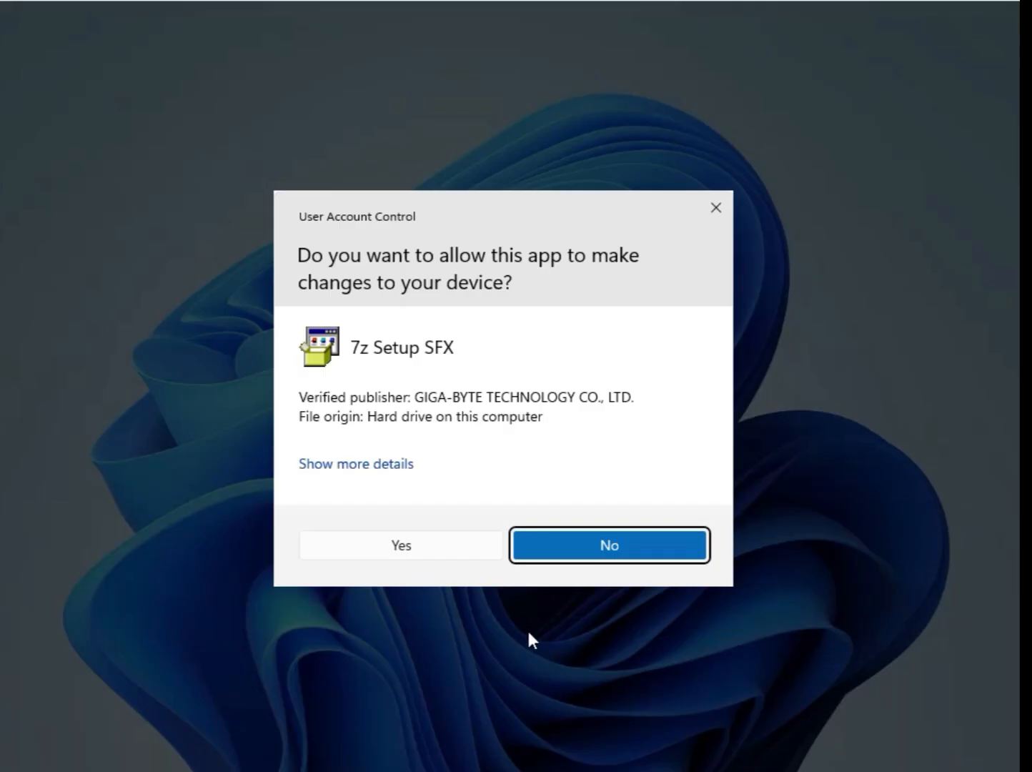
{"action": "left_click", "coordinate": [420, 544]}
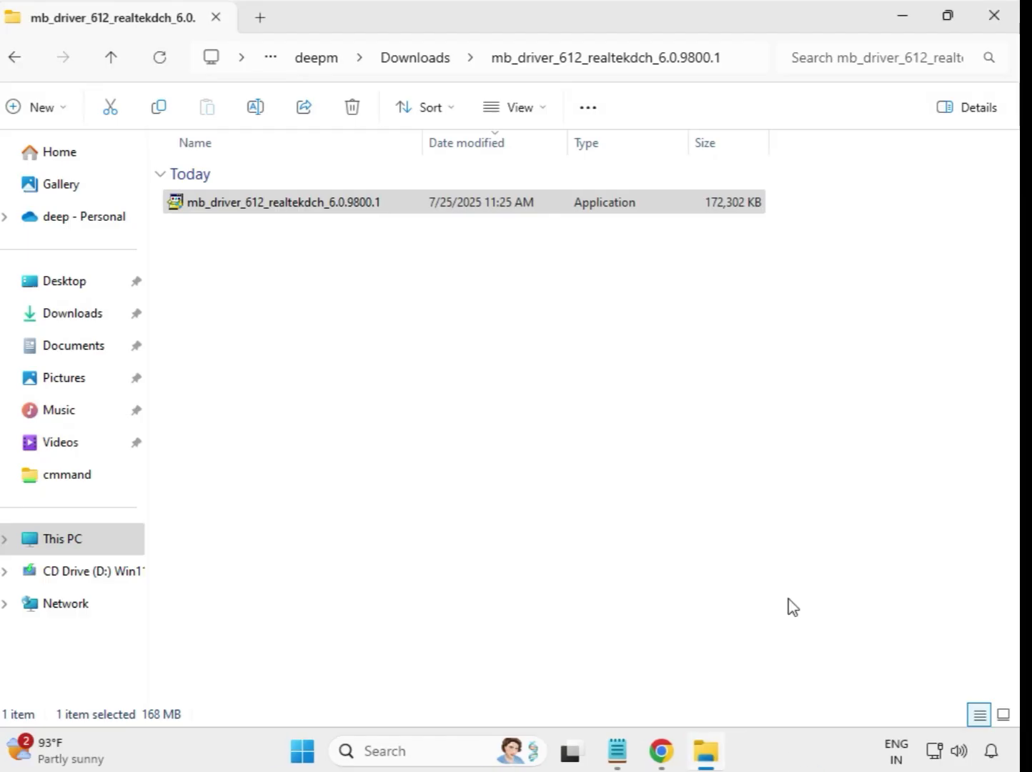
Return to Downloads and run the mb_driver_630_dchsetup_22.200.0.6 installer from its extracted folder as administrator, allowing its changes.
{"action": "left_click", "coordinate": [417, 67]}
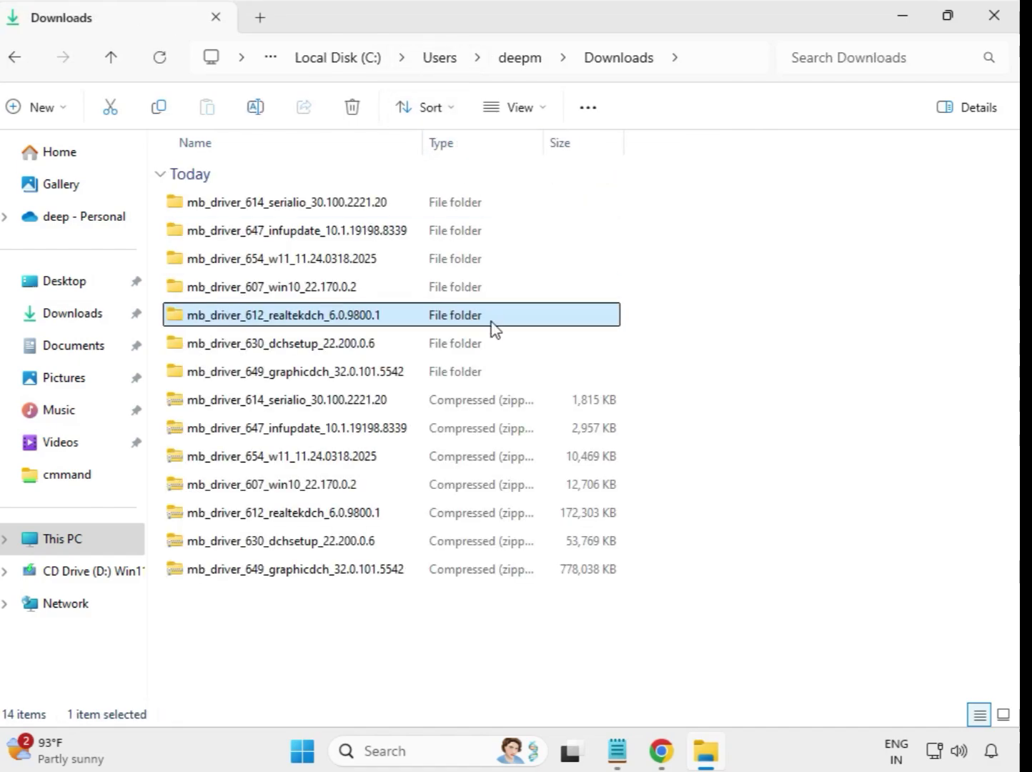
{"action": "left_click", "coordinate": [341, 352]}
{"action": "left_click", "coordinate": [347, 379]}
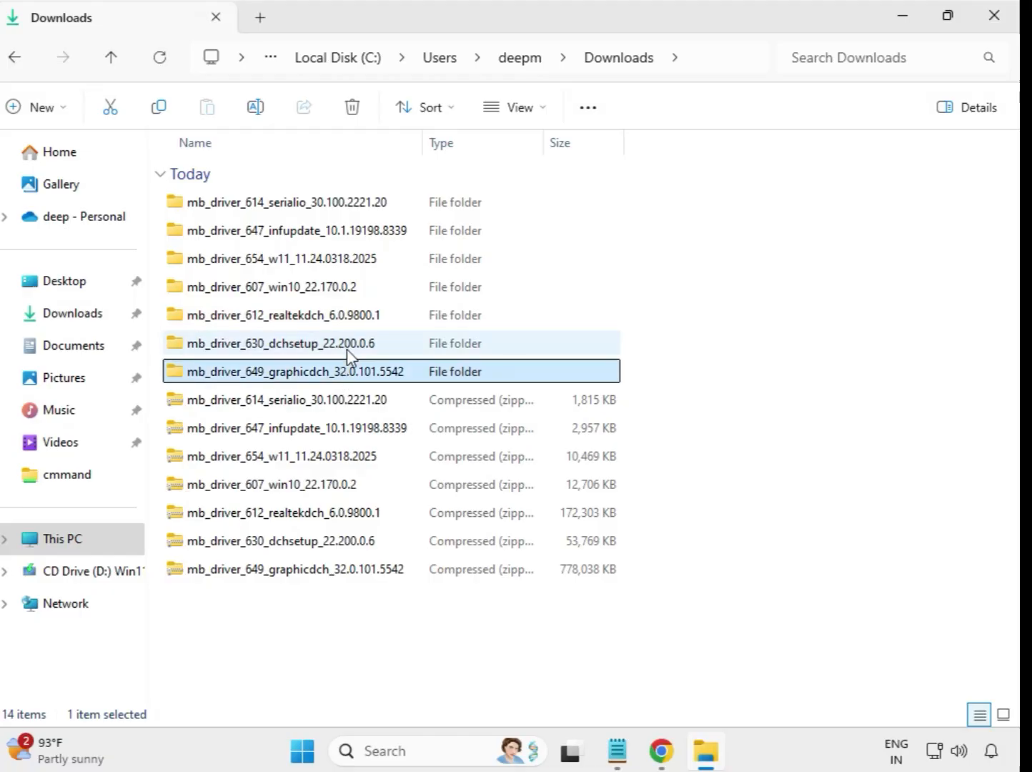
{"action": "left_click", "coordinate": [344, 350]}
{"action": "double_click", "coordinate": [331, 351]}
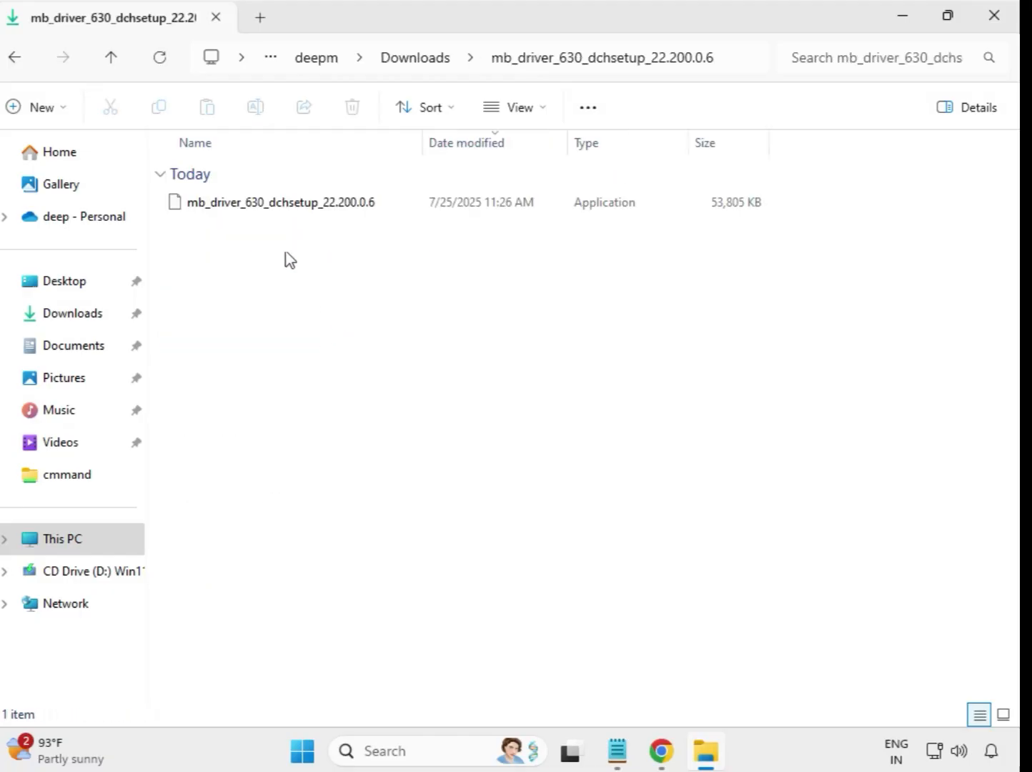
{"action": "left_click", "coordinate": [278, 212]}
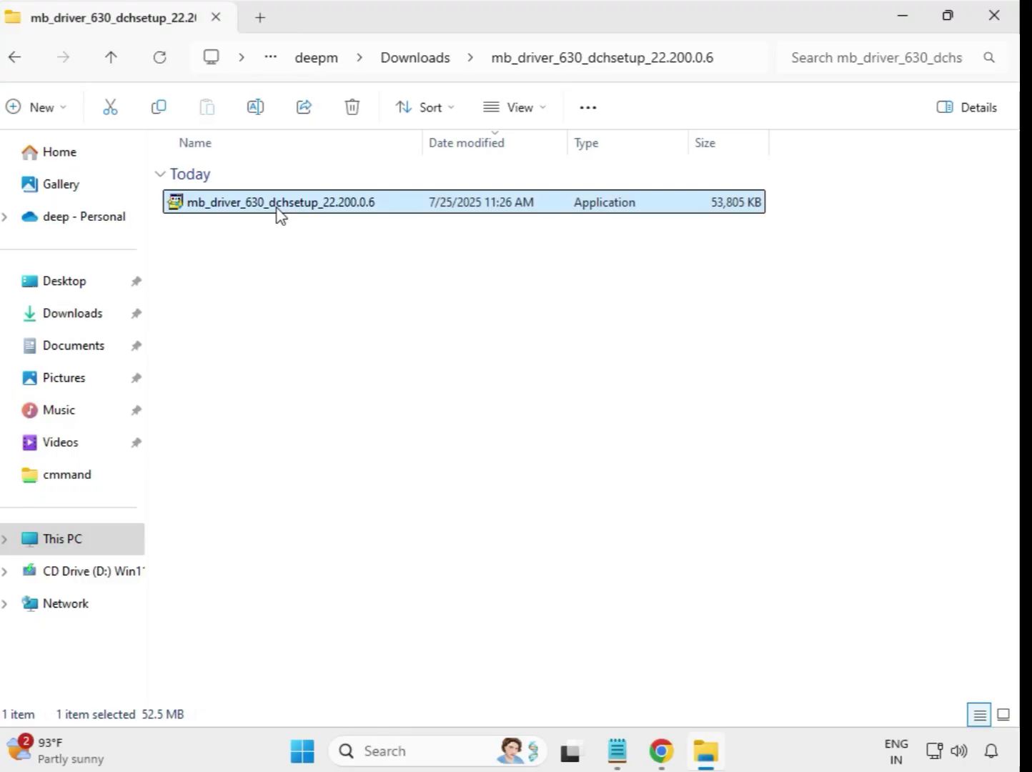
{"action": "right_click", "coordinate": [279, 211]}
{"action": "left_click", "coordinate": [393, 373]}
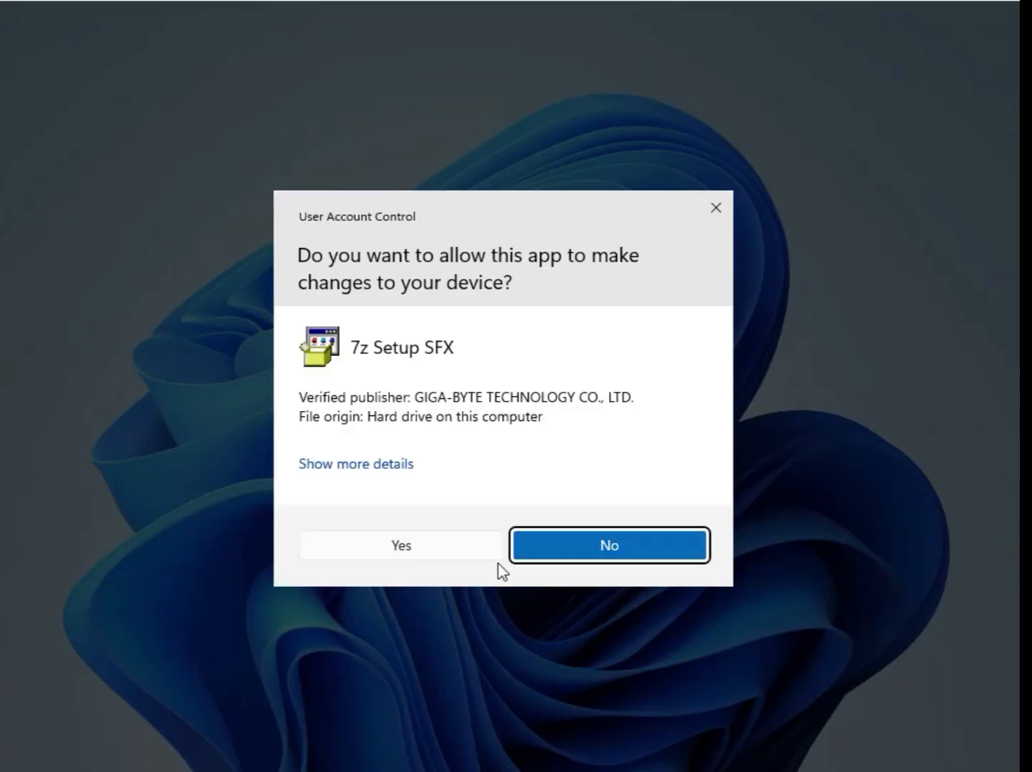
{"action": "left_click", "coordinate": [424, 553]}
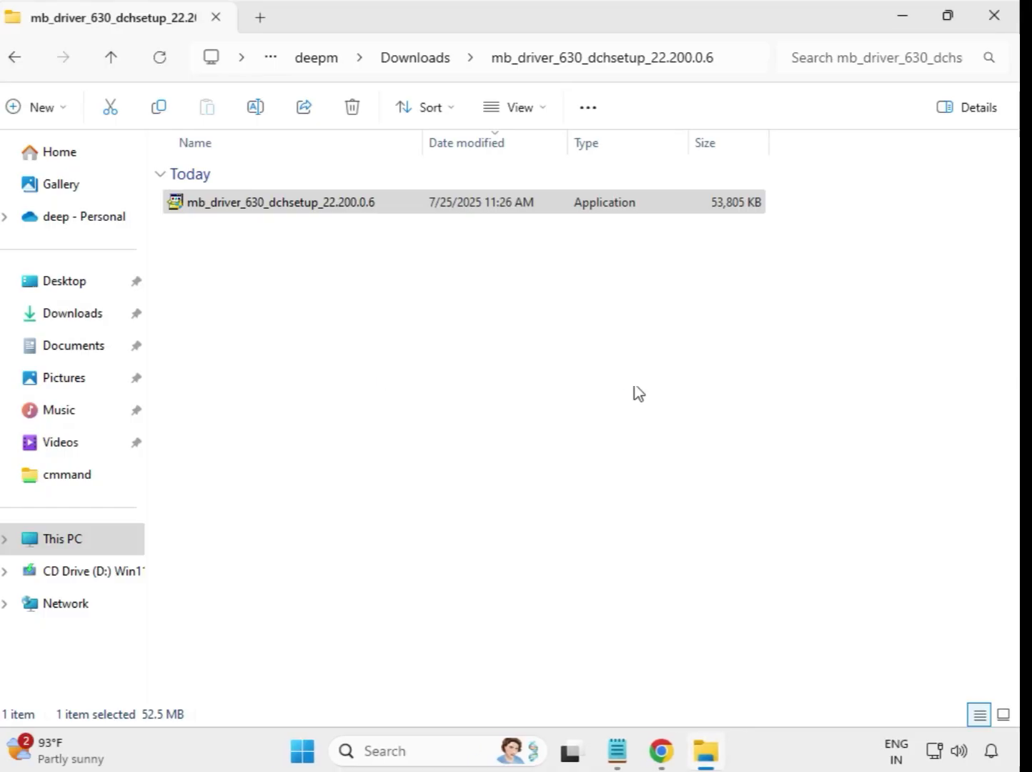
Return to Downloads and run the mb_driver_649_graphicdch_32.0.101.5542 installer from its extracted folder as administrator, allowing its changes.
{"action": "left_click", "coordinate": [415, 66]}
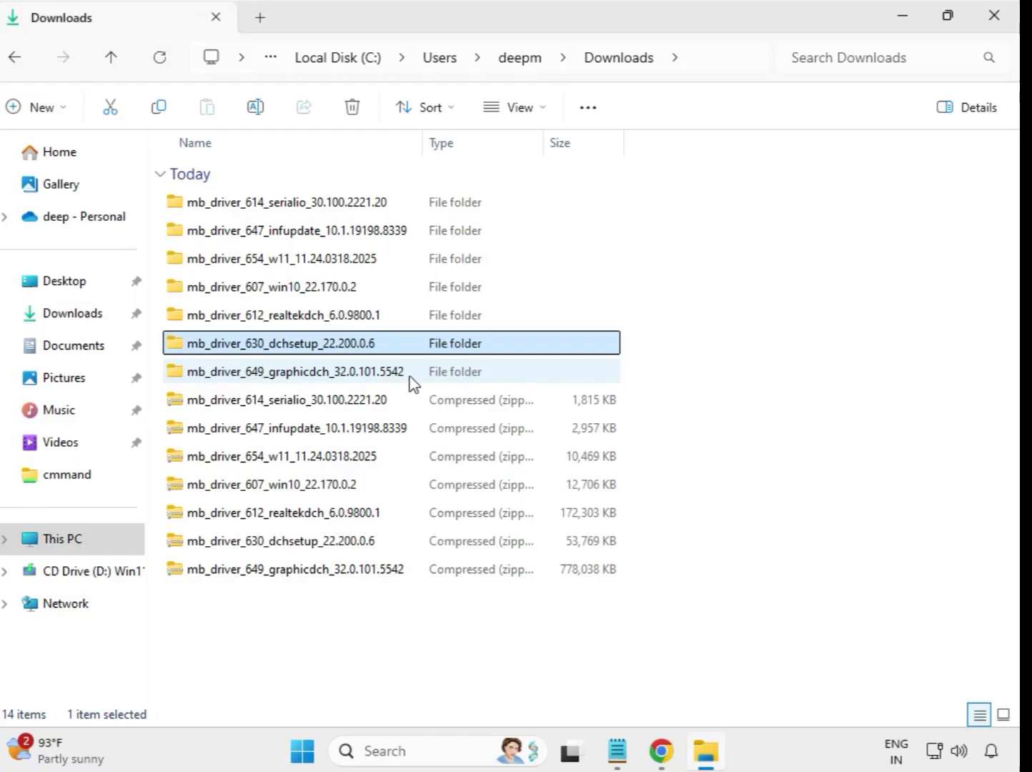
{"action": "left_click", "coordinate": [315, 373]}
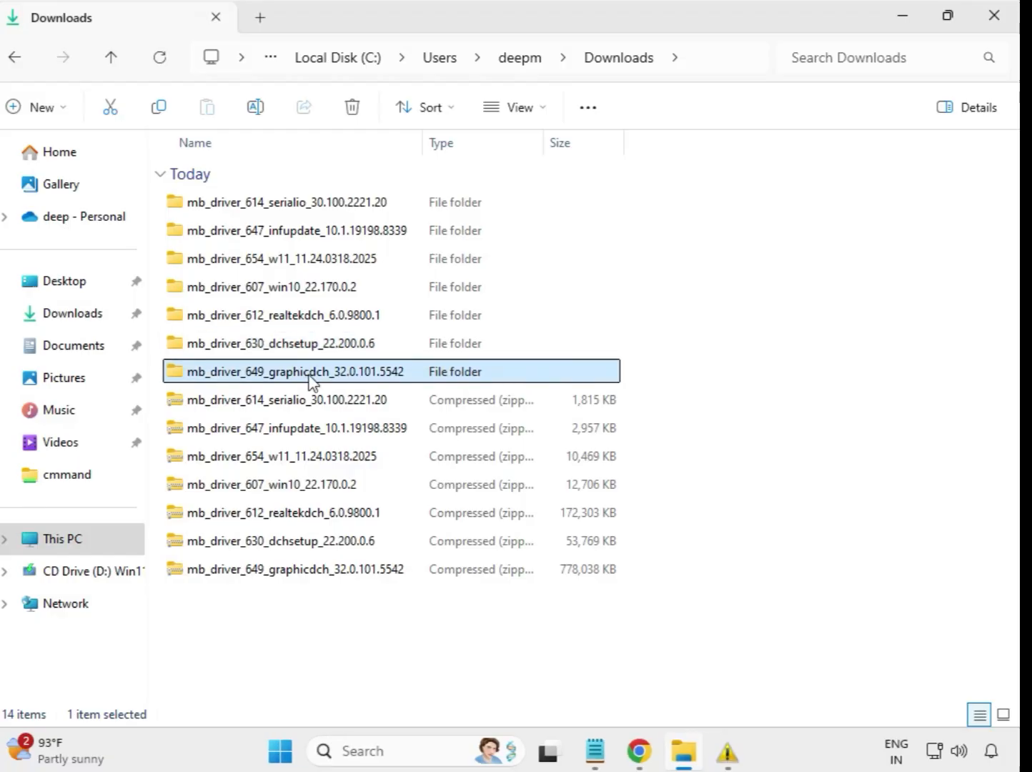
{"action": "double_click", "coordinate": [328, 377]}
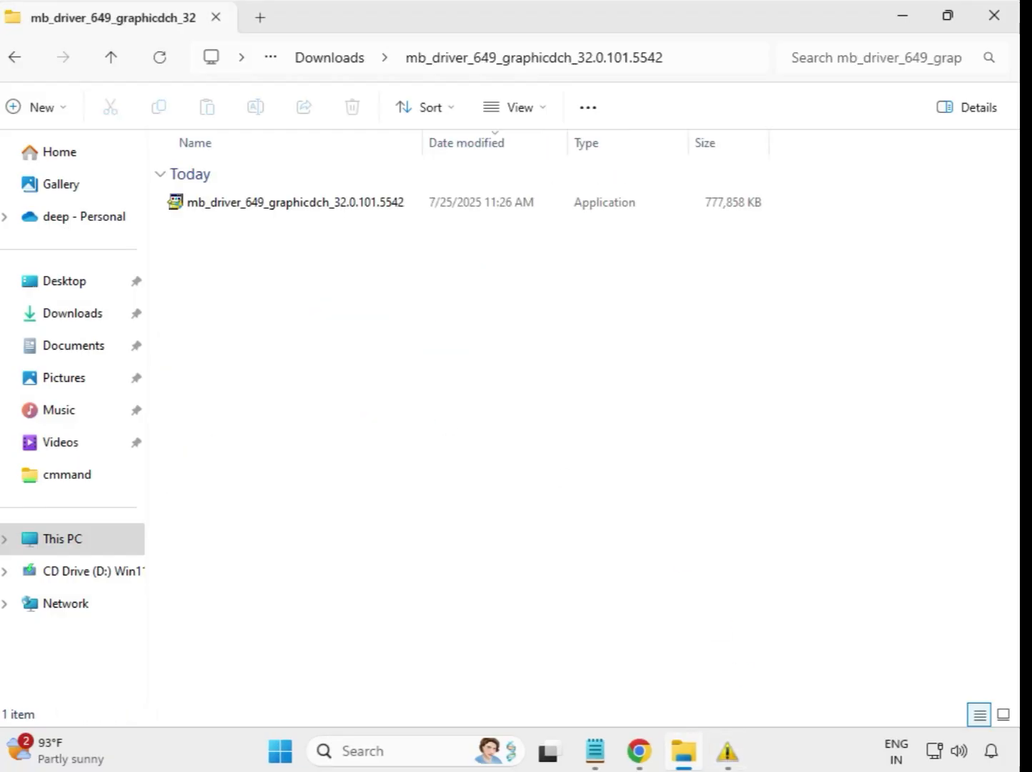
{"action": "left_click", "coordinate": [336, 206]}
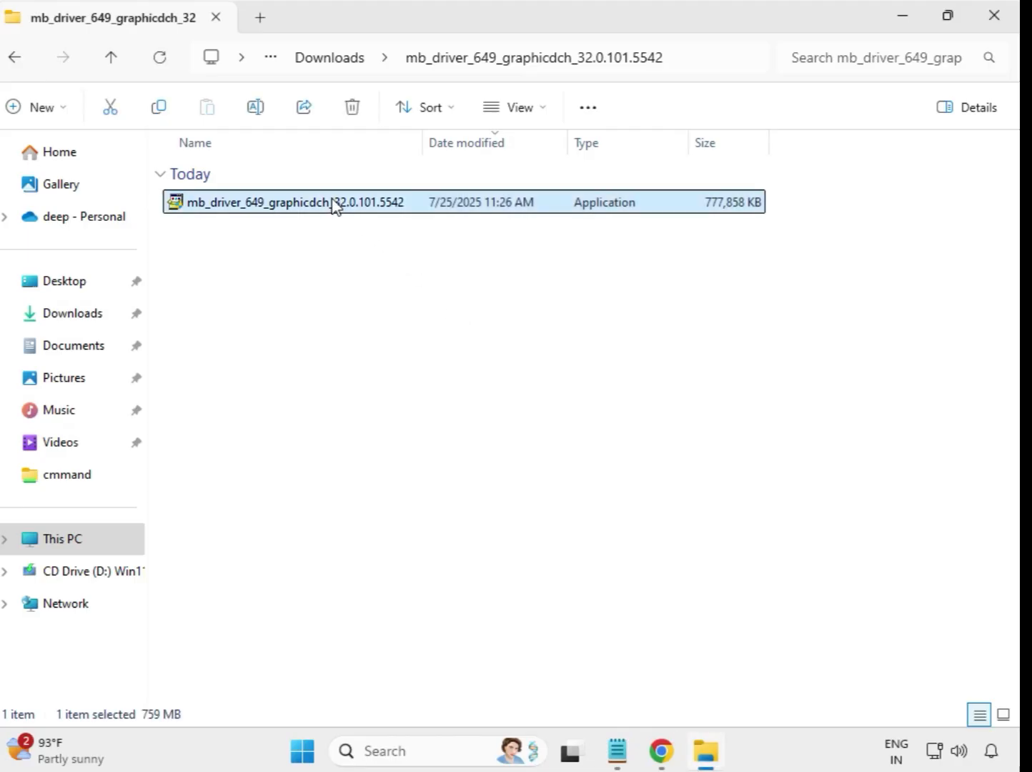
{"action": "right_click", "coordinate": [342, 209]}
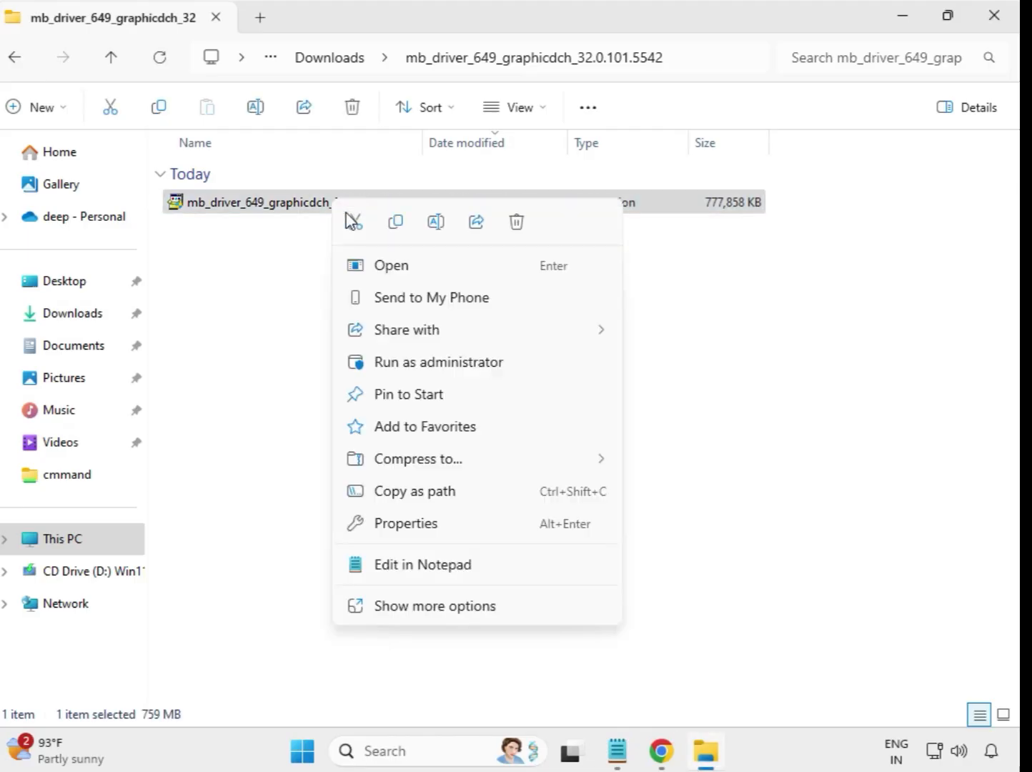
{"action": "left_click", "coordinate": [436, 366]}
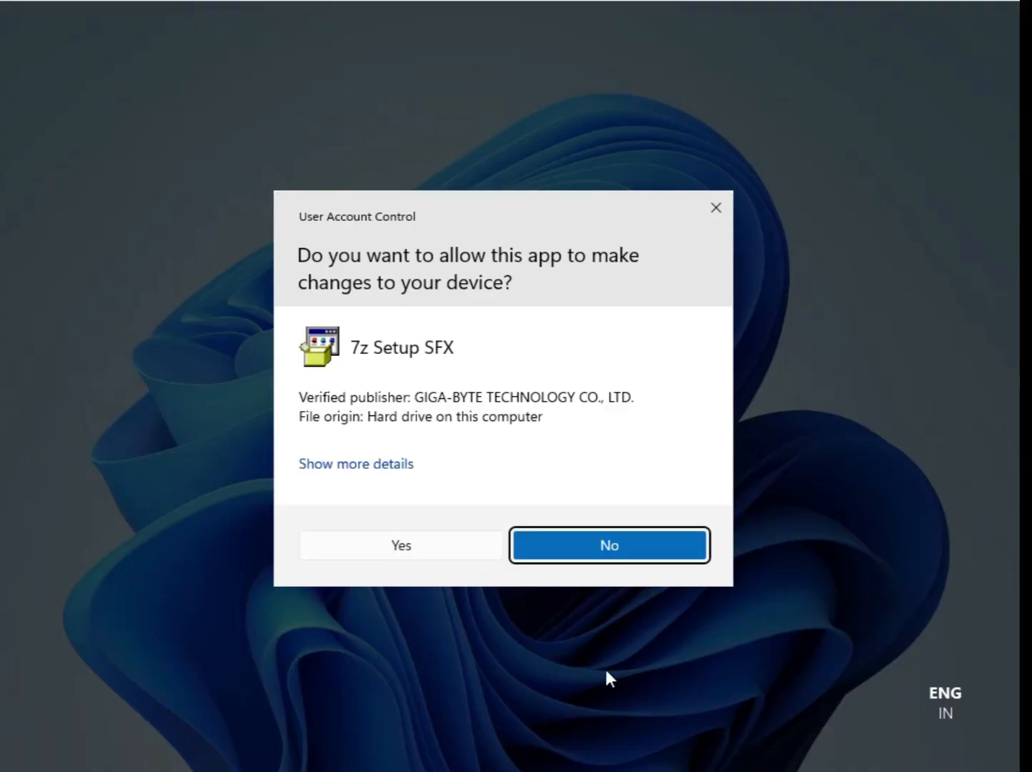
{"action": "left_click", "coordinate": [411, 549]}
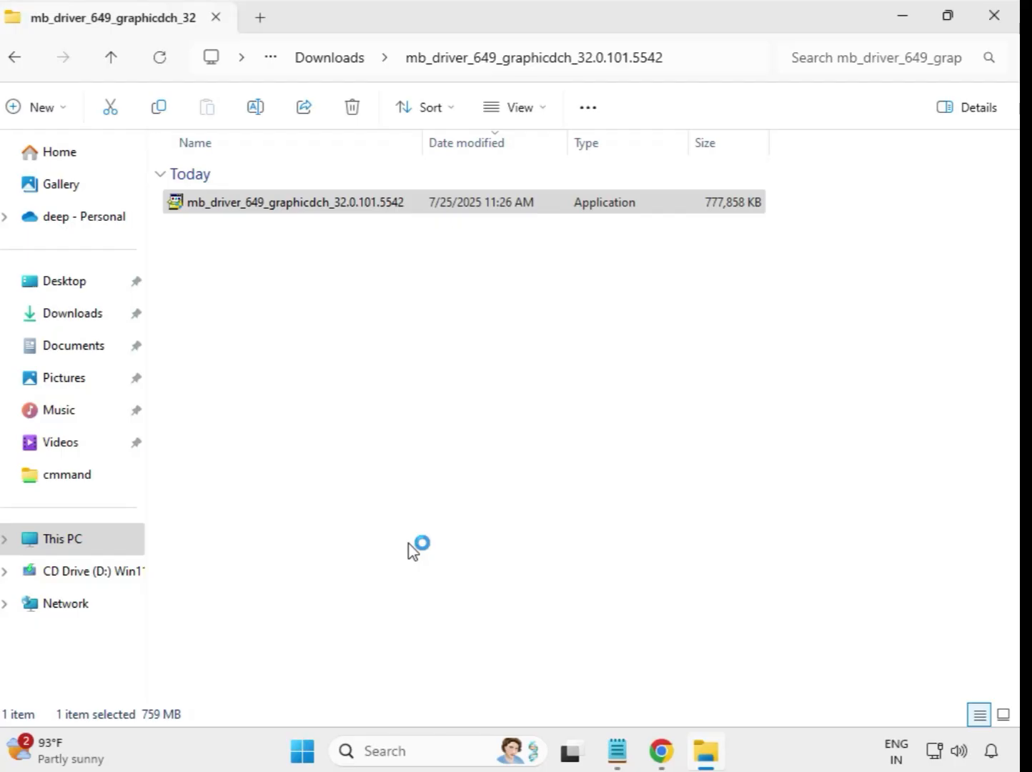